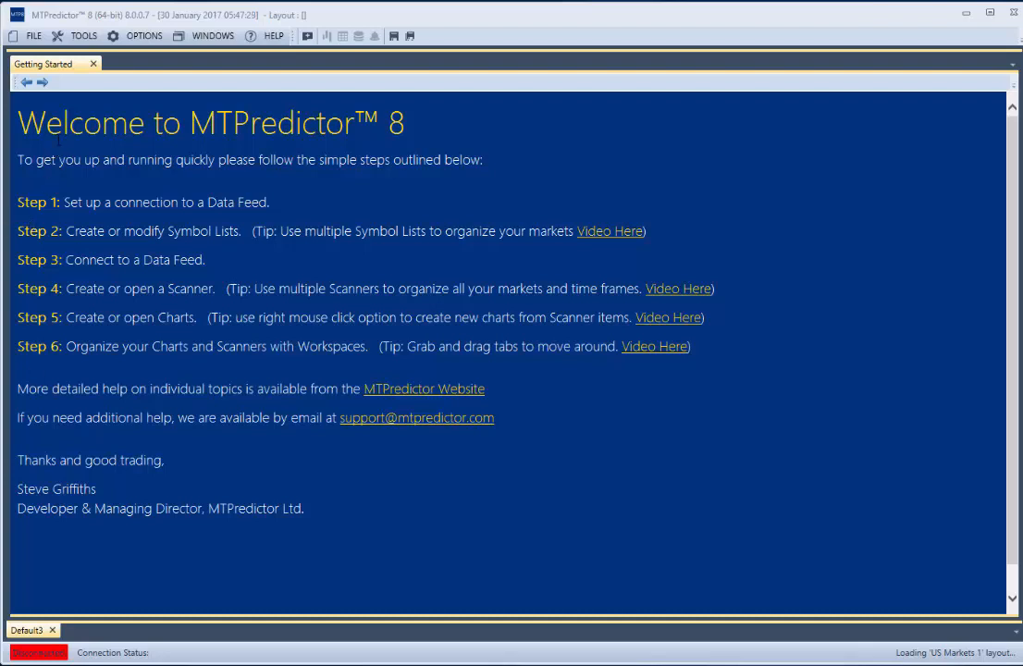
Start a new data connection named US Stocks with File System as the provider
{"action": "left_click", "coordinate": [81, 36]}
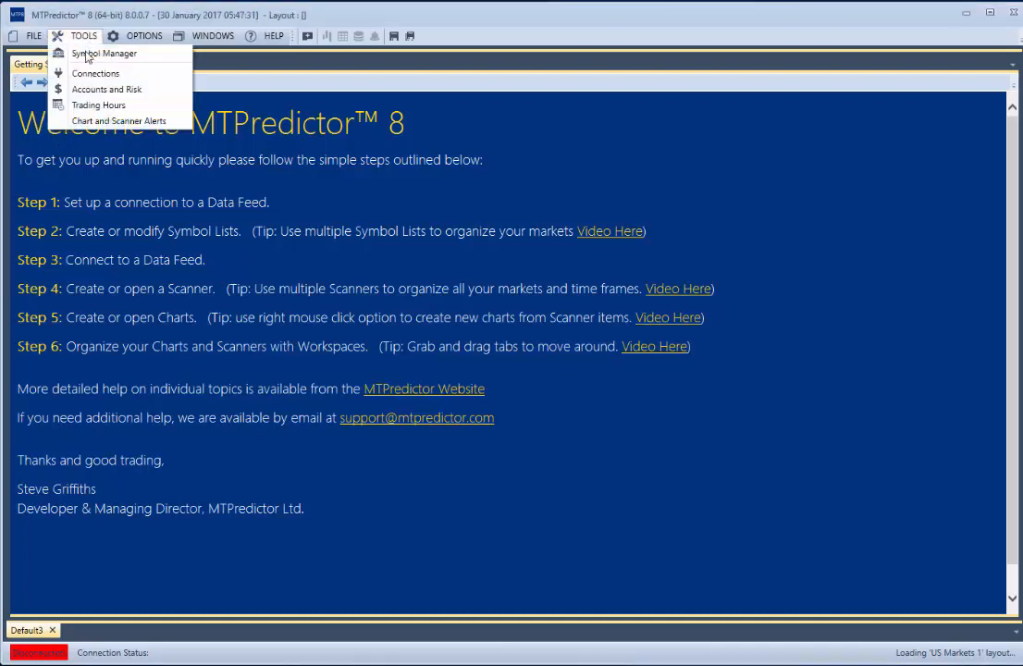
{"action": "left_click", "coordinate": [89, 77]}
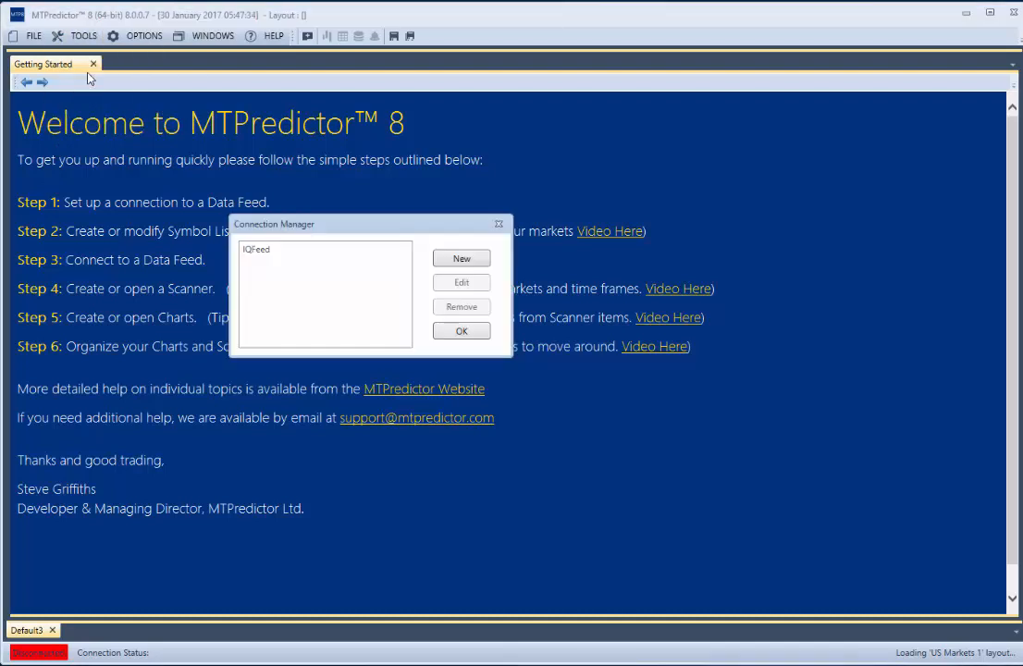
{"action": "left_click", "coordinate": [461, 261]}
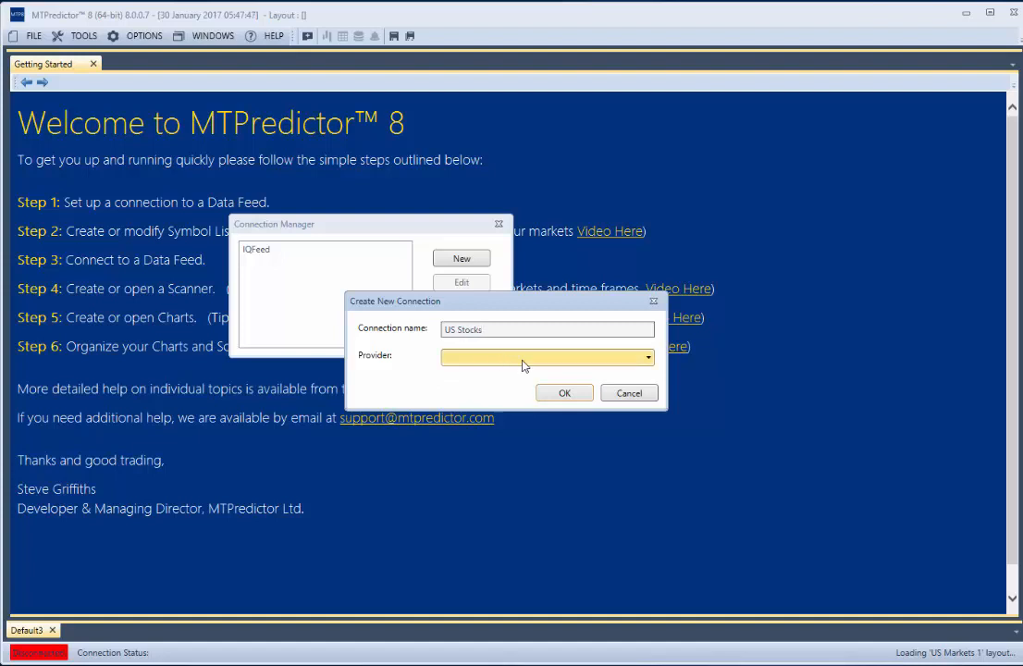
{"action": "left_click", "coordinate": [636, 364]}
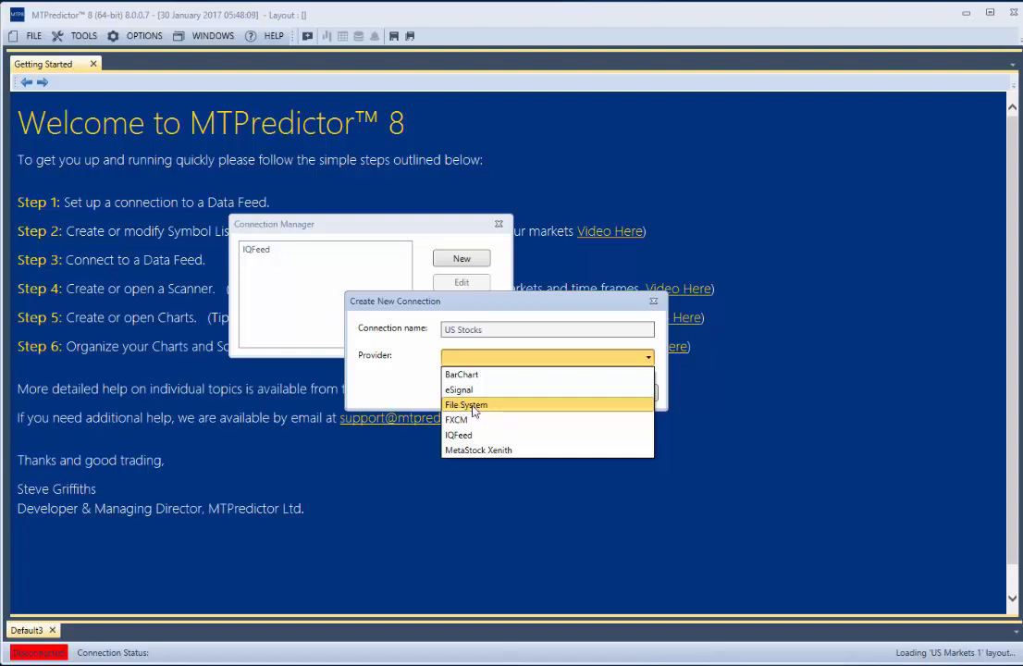
{"action": "left_click", "coordinate": [473, 405]}
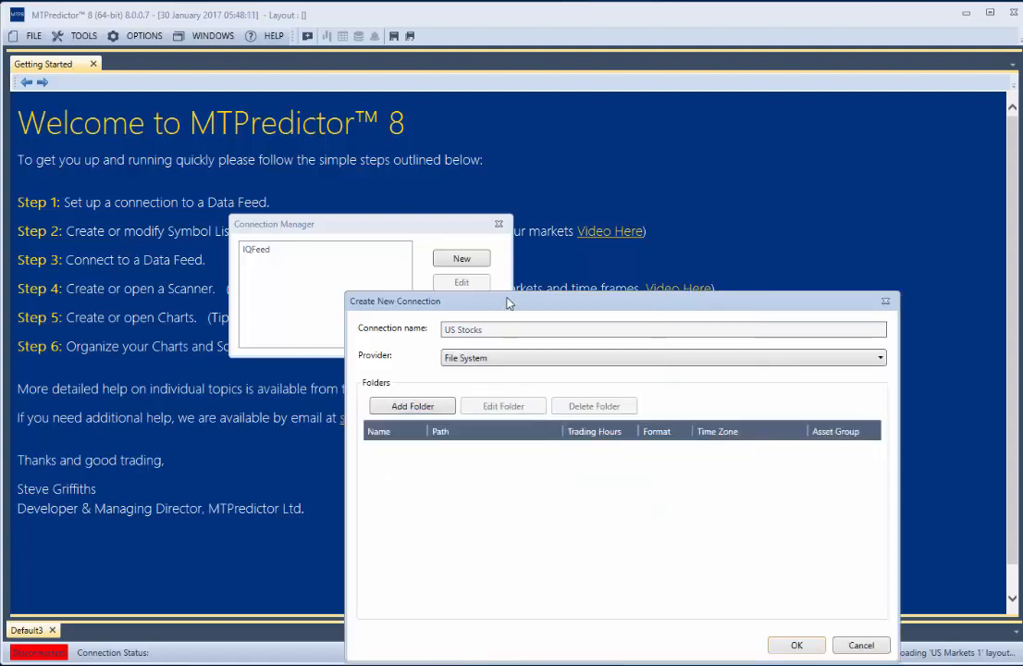
{"action": "left_click_drag", "start_coordinate": [507, 301], "coordinate": [395, 133]}
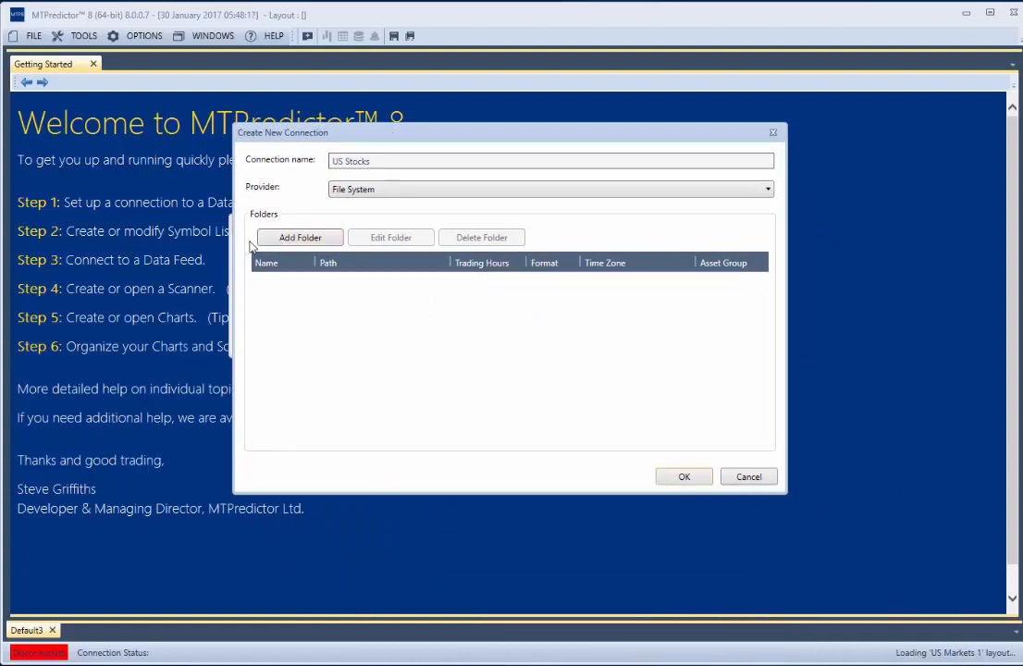
Add a data folder to the connection, choosing C:\Trading Data\Stocks\US\Custom Folders\Dow Jones Industrial Average as its path
{"action": "left_click", "coordinate": [290, 240]}
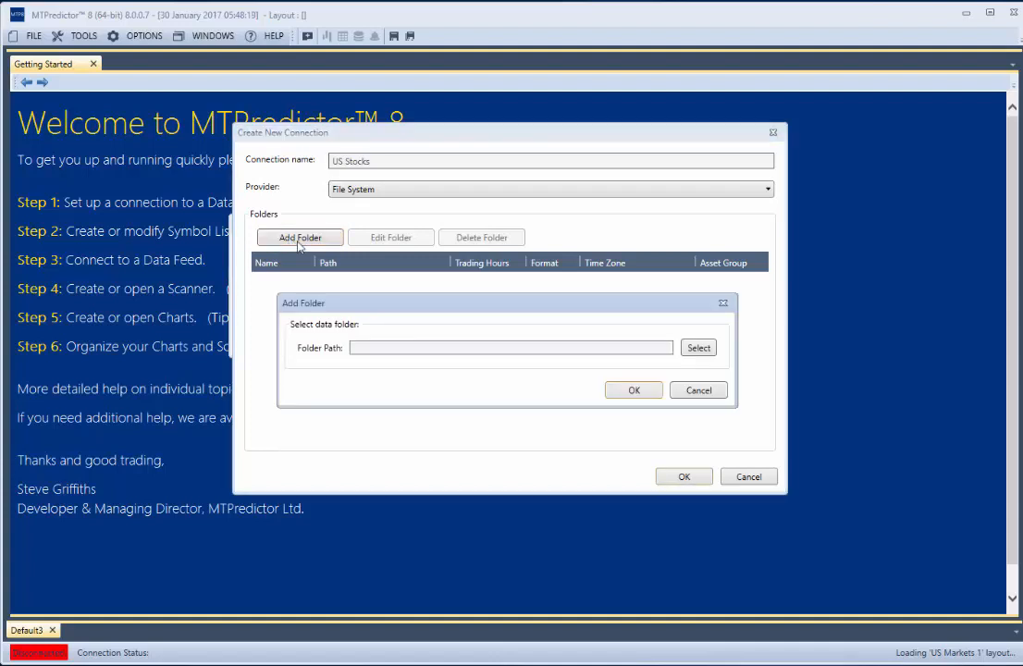
{"action": "left_click", "coordinate": [699, 348]}
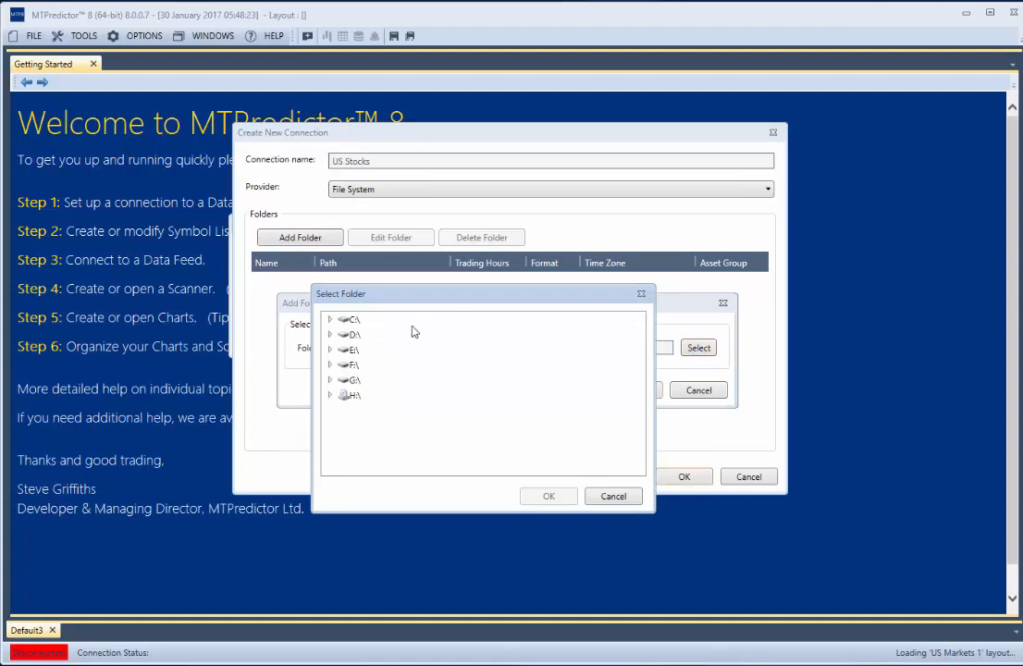
{"action": "left_click", "coordinate": [328, 320]}
{"action": "left_click_drag", "start_coordinate": [633, 359], "coordinate": [626, 420]}
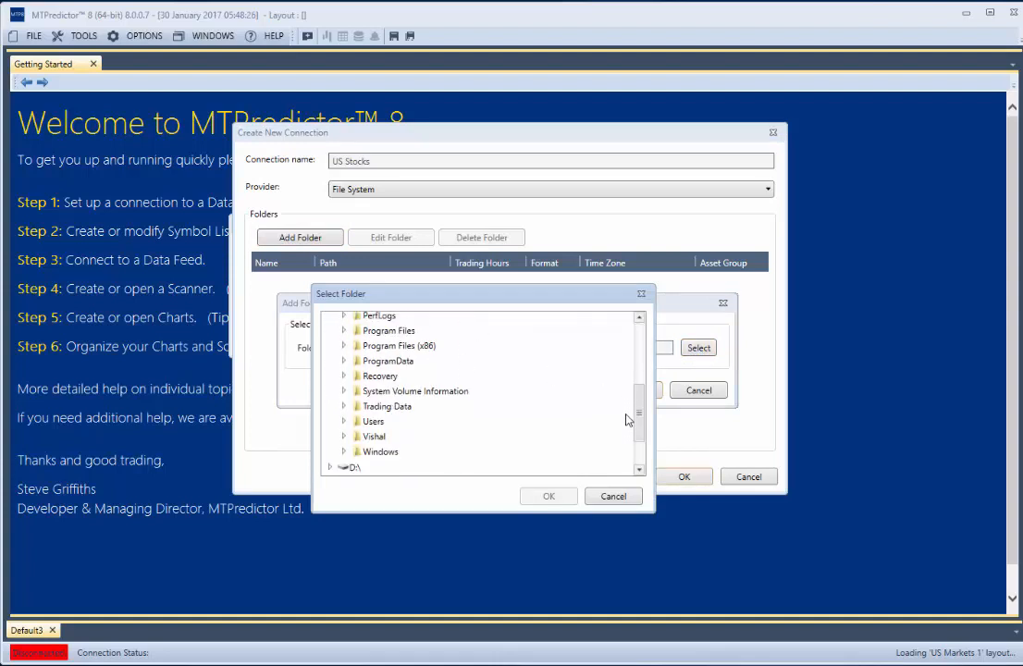
{"action": "left_click", "coordinate": [342, 401]}
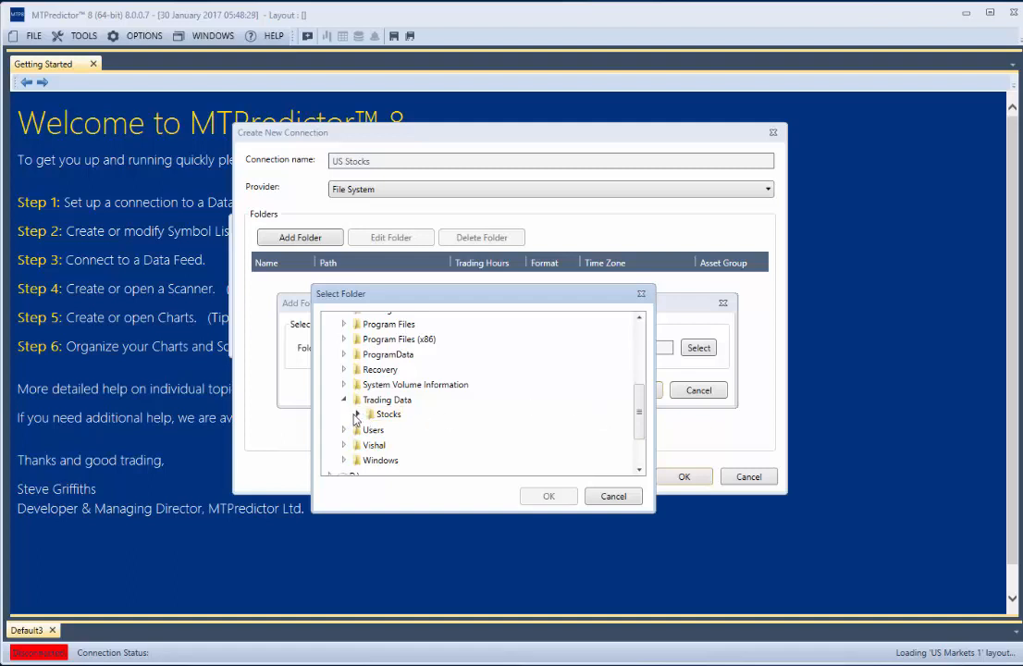
{"action": "left_click", "coordinate": [356, 415]}
{"action": "scroll", "coordinate": [639, 419], "scroll_direction": "down", "scroll_amount": 1}
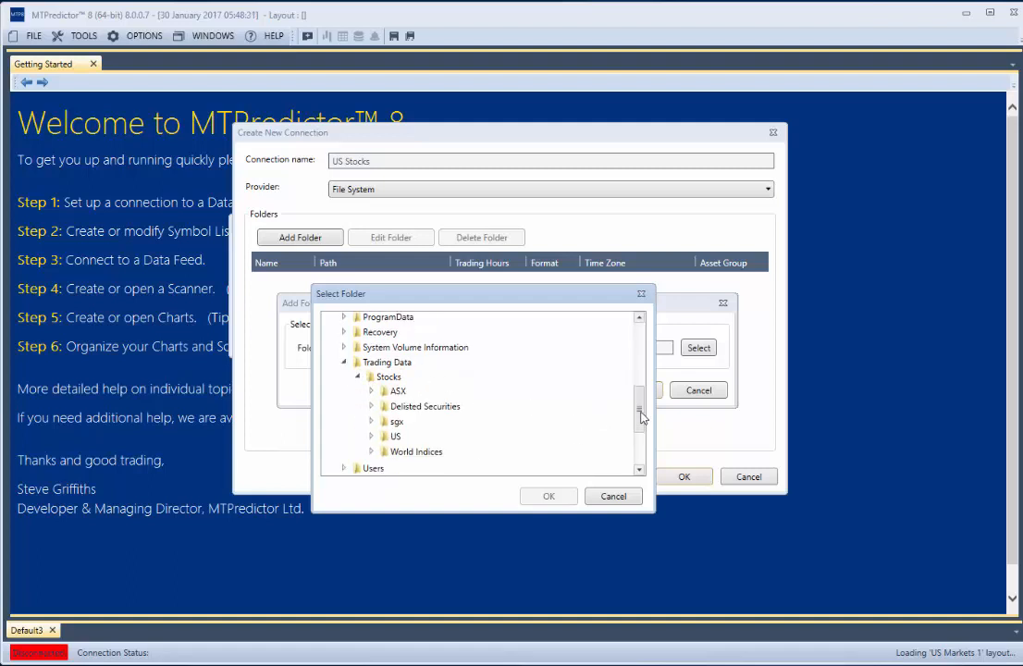
{"action": "left_click", "coordinate": [371, 435]}
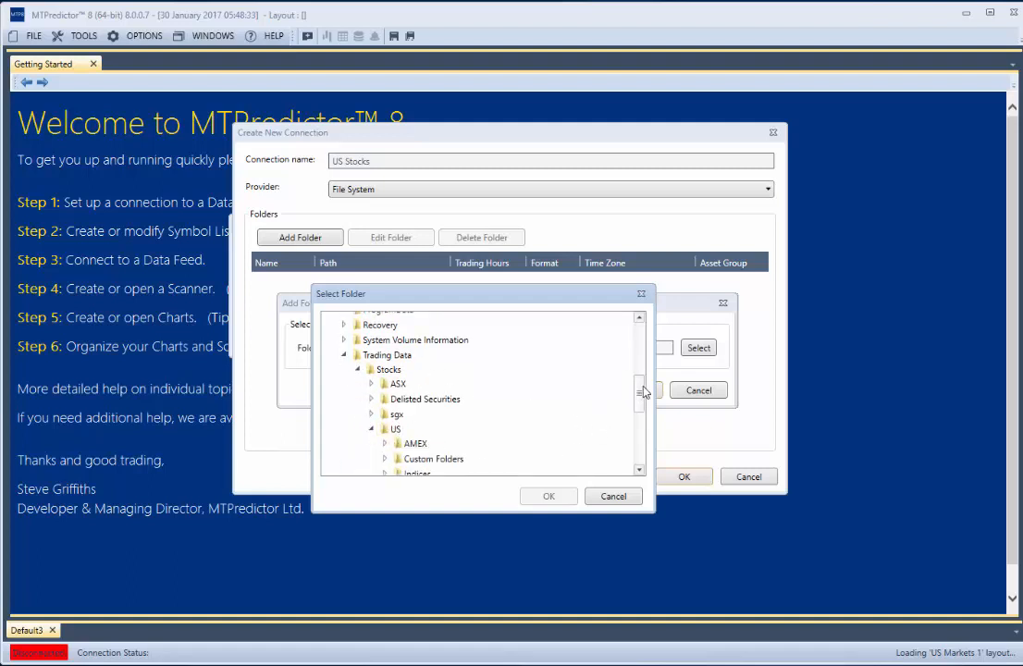
{"action": "left_click_drag", "start_coordinate": [644, 392], "coordinate": [644, 401]}
{"action": "left_click", "coordinate": [386, 412]}
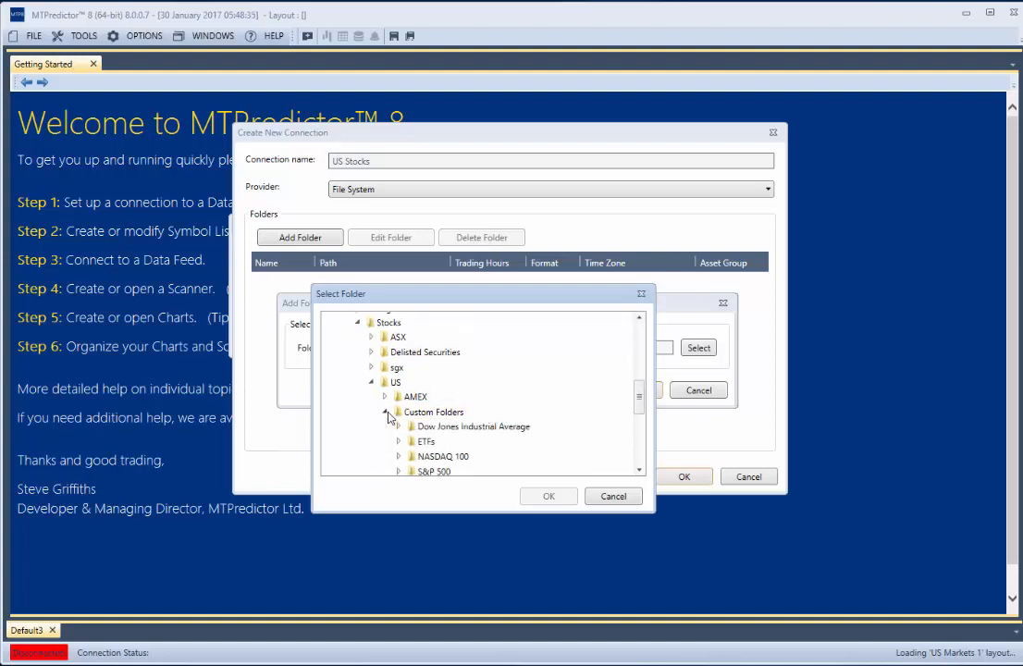
{"action": "left_click_drag", "start_coordinate": [638, 396], "coordinate": [639, 412]}
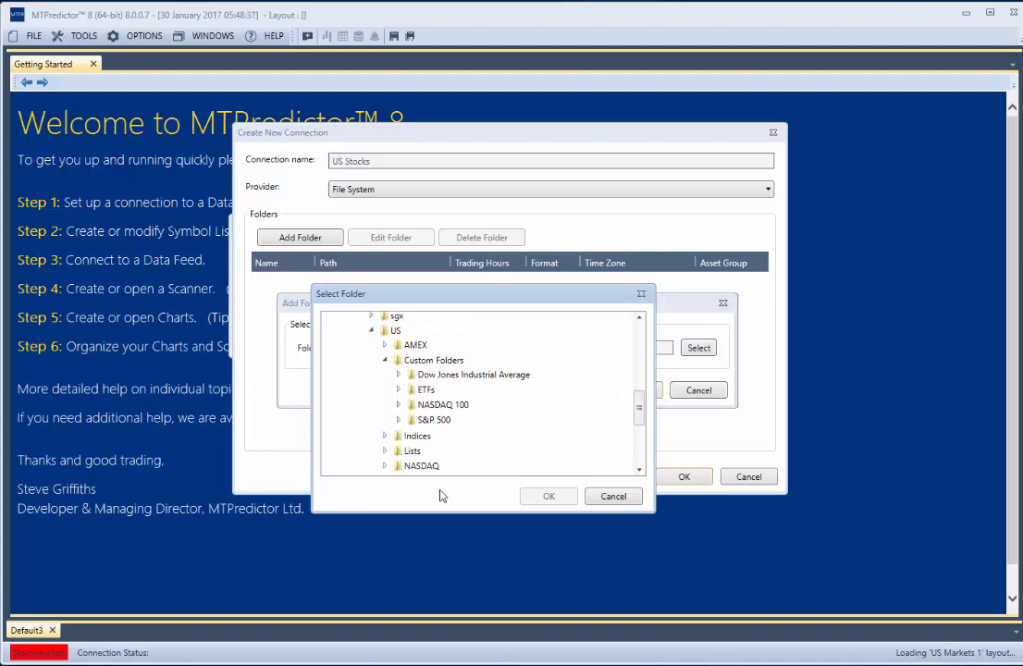
{"action": "left_click", "coordinate": [446, 378]}
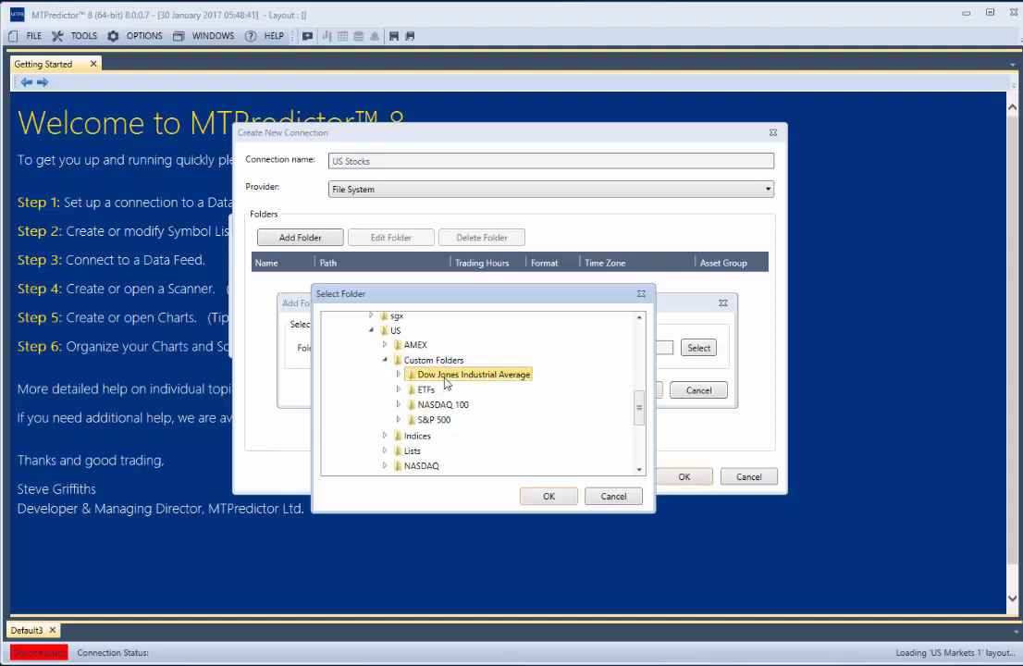
{"action": "left_click", "coordinate": [549, 496]}
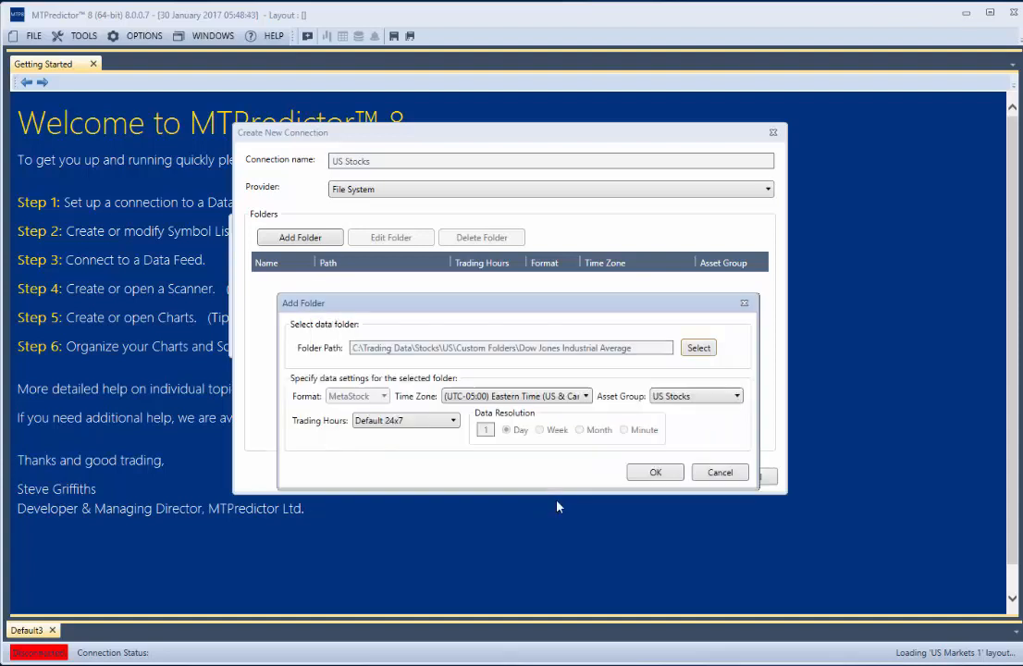
Set the Dow Jones folder's asset group to US Stocks and trading hours to Default 24x7, and accept the folder
{"action": "left_click_drag", "start_coordinate": [423, 306], "coordinate": [405, 274]}
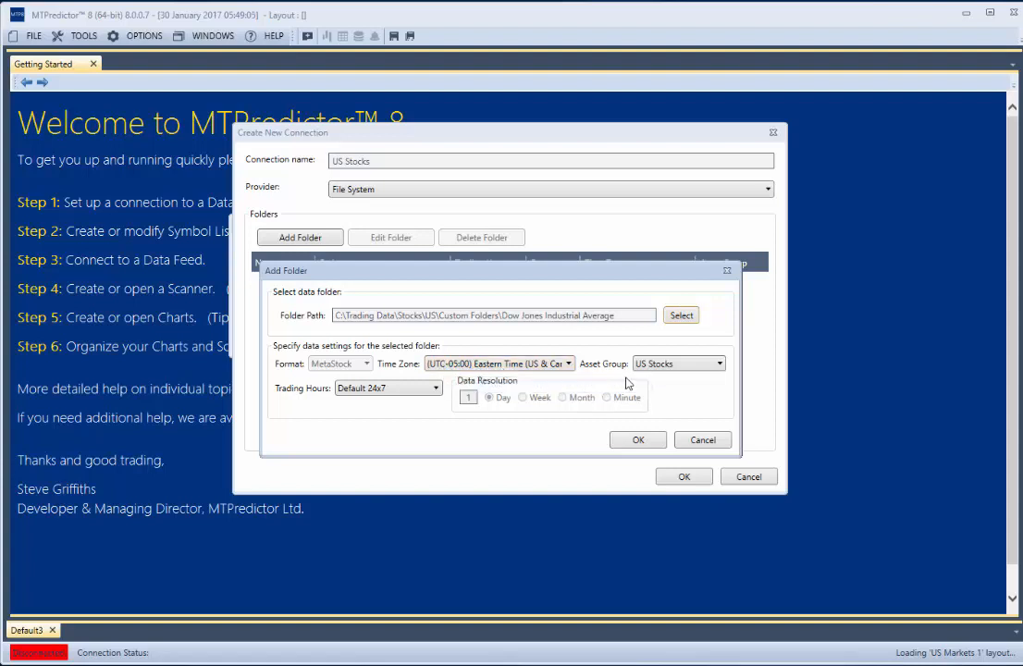
{"action": "left_click", "coordinate": [716, 363]}
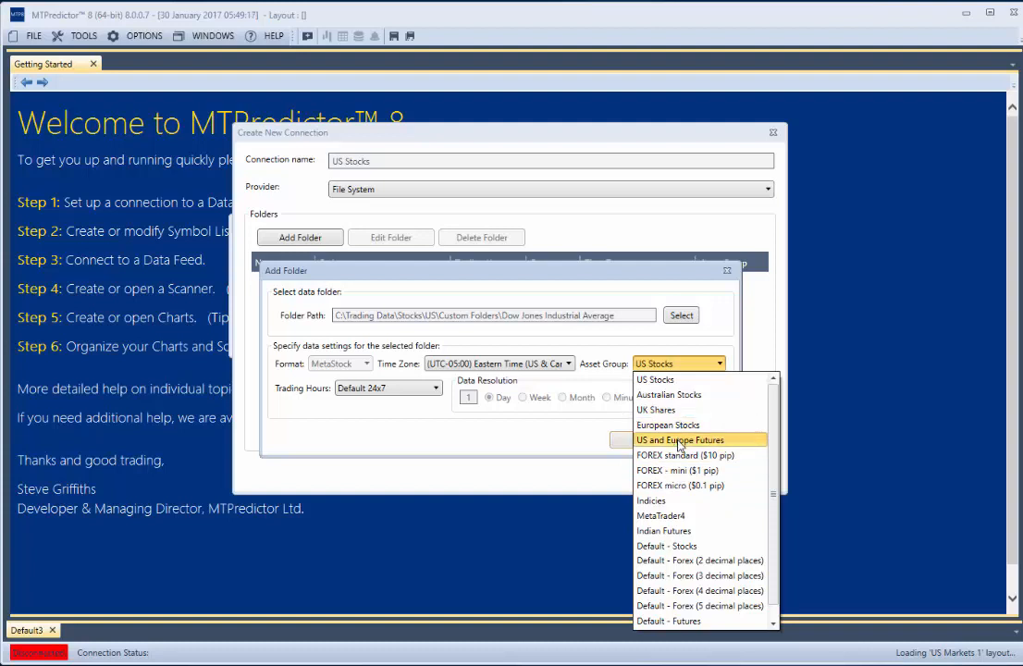
{"action": "left_click", "coordinate": [661, 380]}
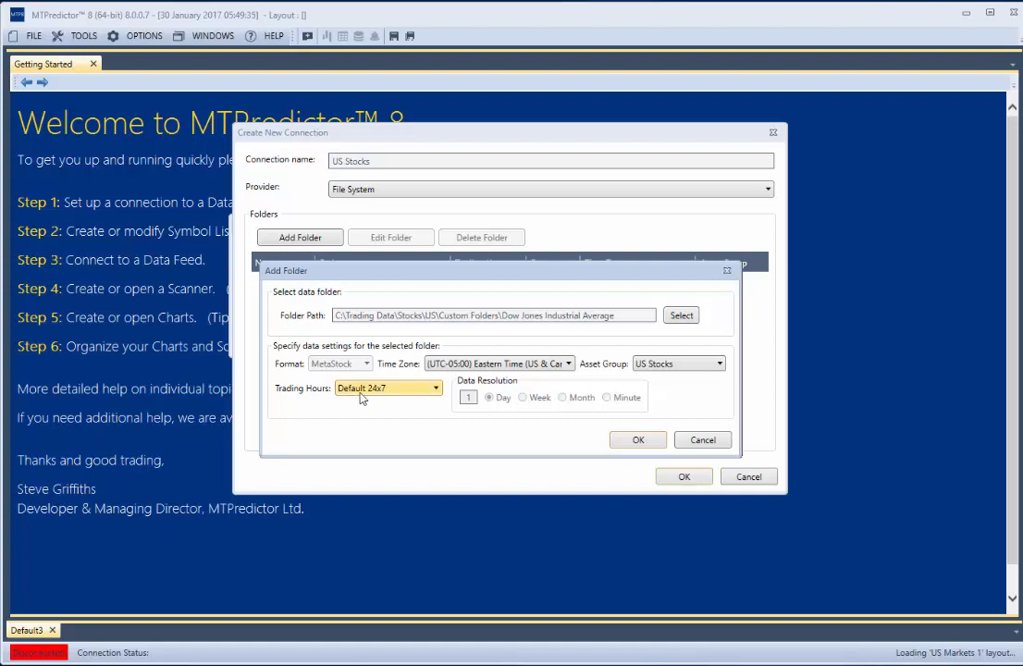
{"action": "left_click", "coordinate": [415, 395]}
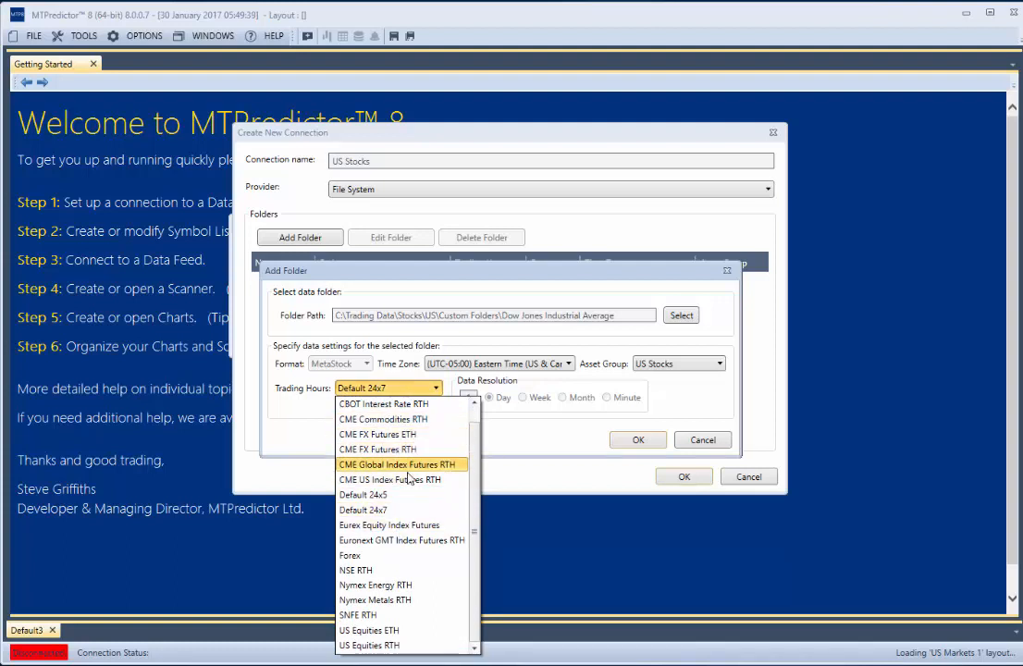
{"action": "left_click", "coordinate": [365, 511]}
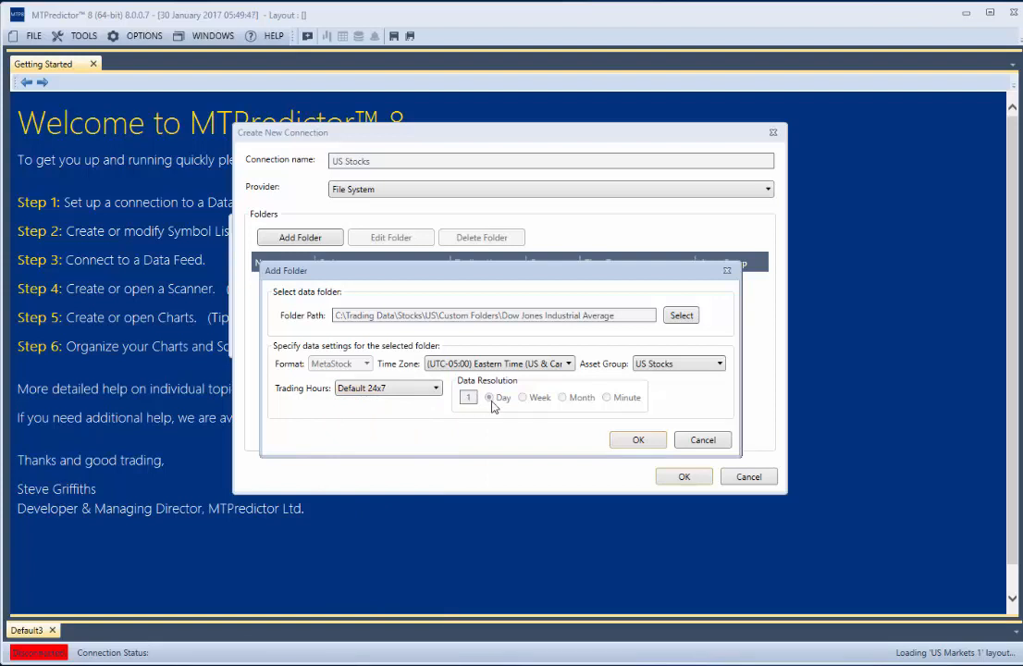
{"action": "left_click", "coordinate": [642, 440]}
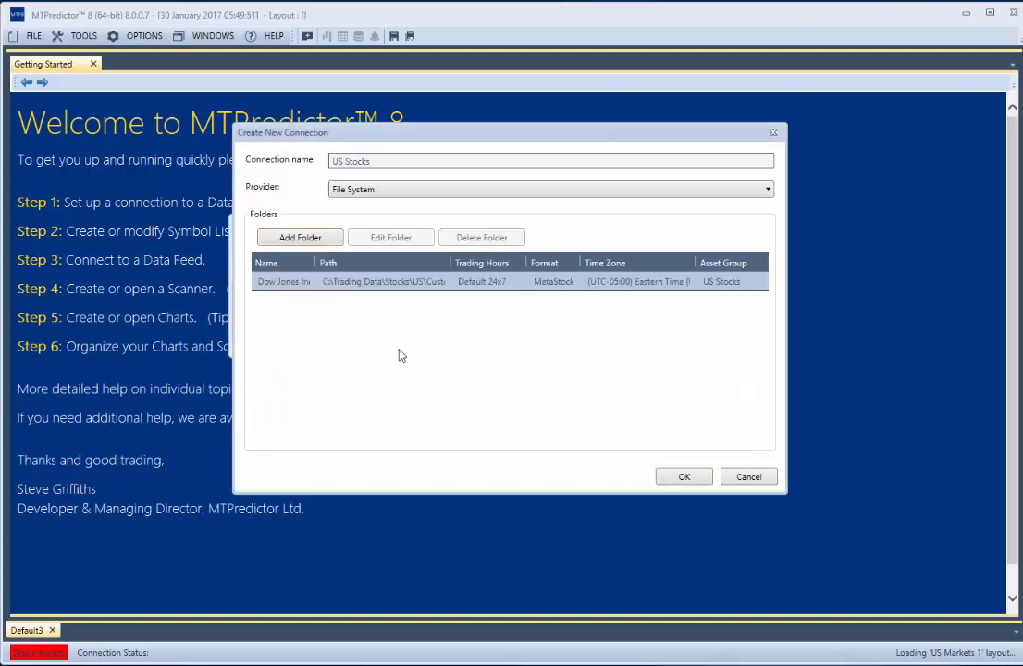
Add the folder C:\Trading Data\Stocks\US\Custom Folders\NASDAQ 100 to the connection with the default data settings
{"action": "left_click", "coordinate": [299, 238]}
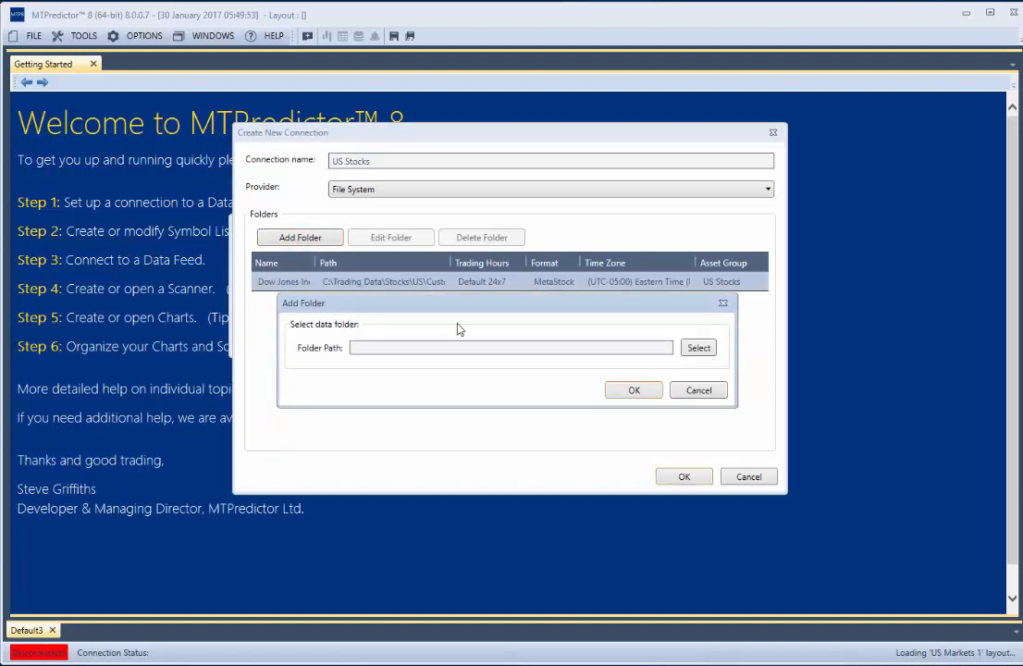
{"action": "left_click", "coordinate": [698, 348]}
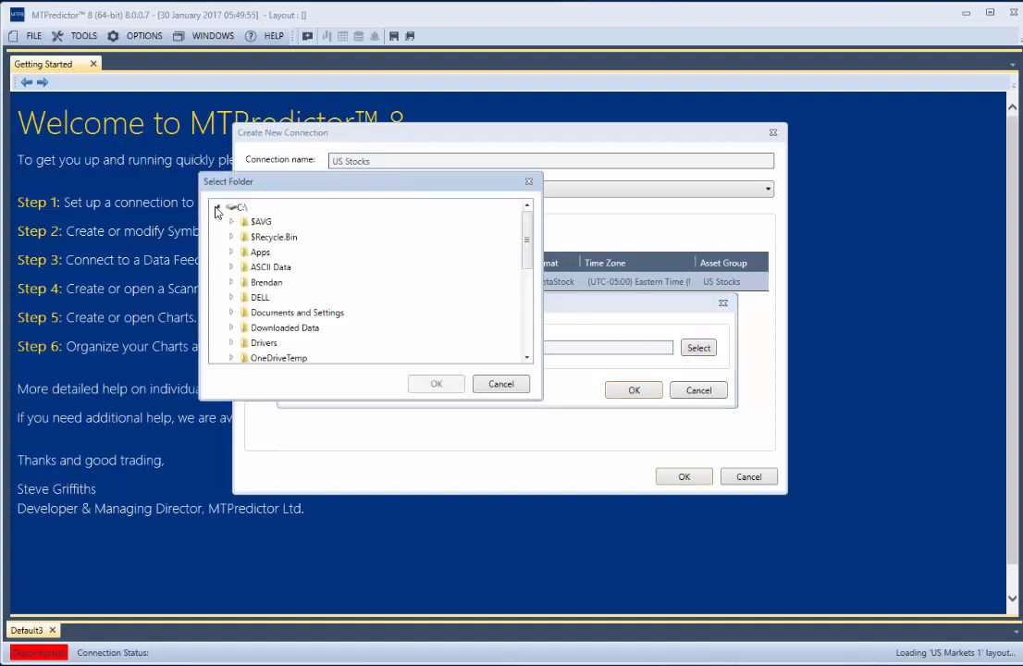
{"action": "left_click_drag", "start_coordinate": [530, 258], "coordinate": [474, 334]}
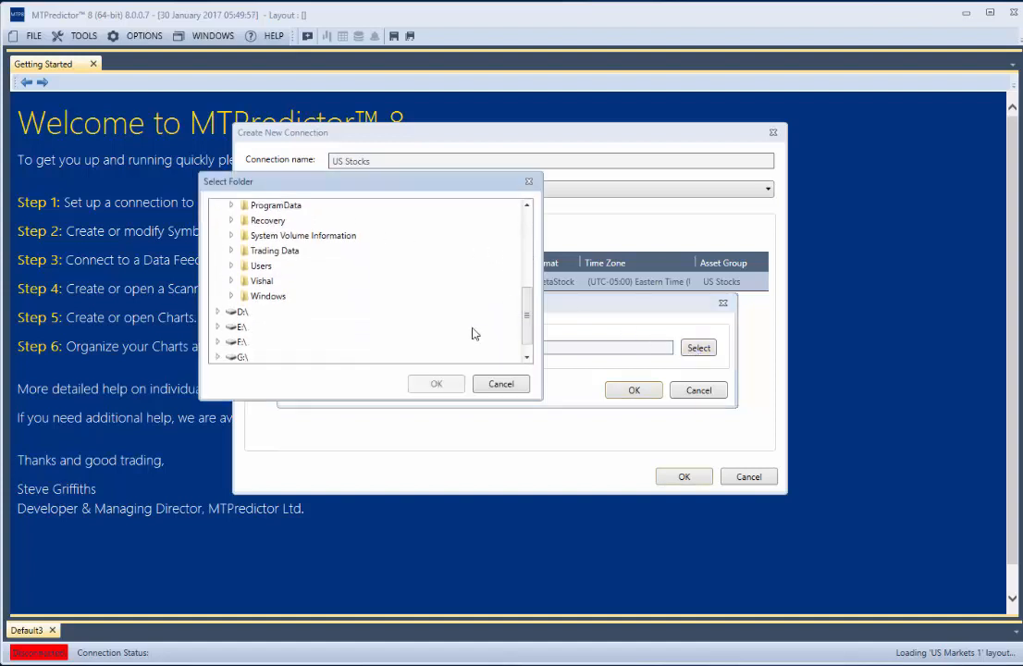
{"action": "left_click", "coordinate": [231, 251]}
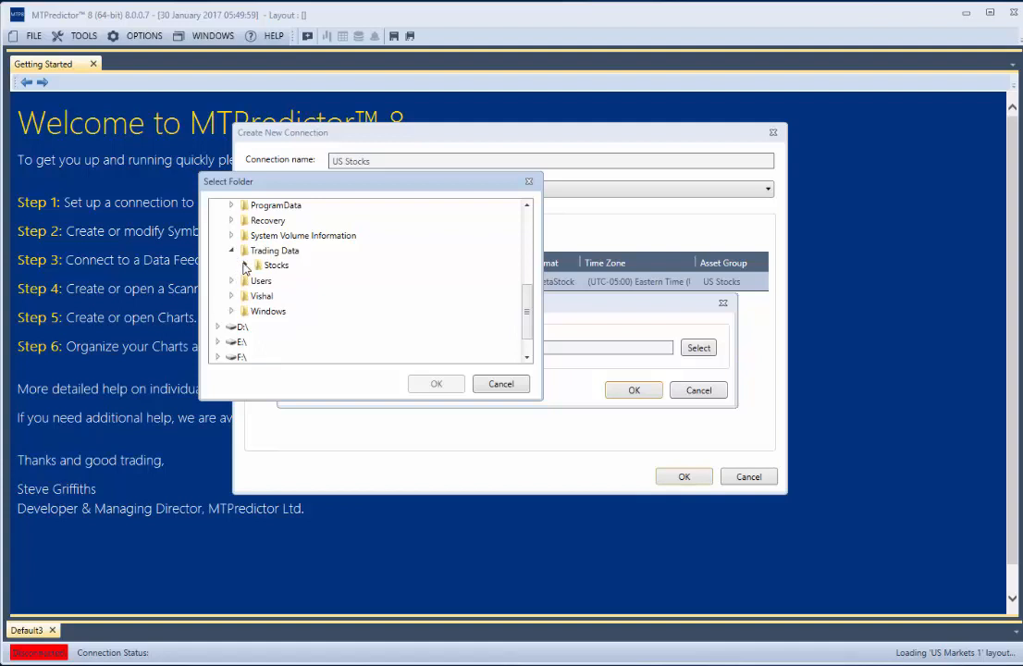
{"action": "left_click", "coordinate": [245, 266]}
{"action": "left_click", "coordinate": [261, 326]}
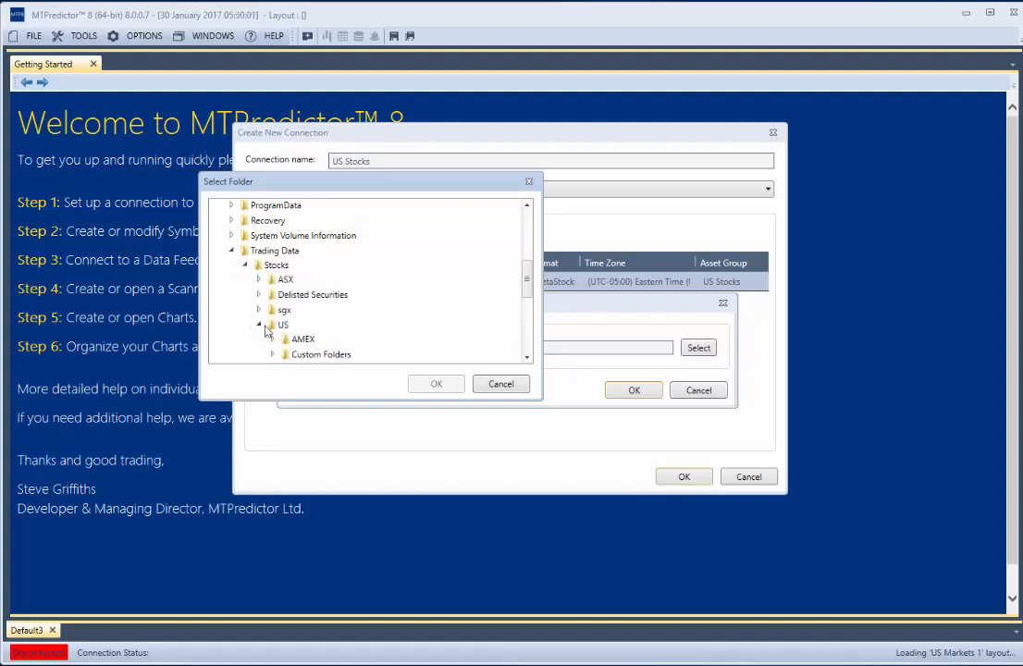
{"action": "left_click_drag", "start_coordinate": [525, 283], "coordinate": [525, 300]}
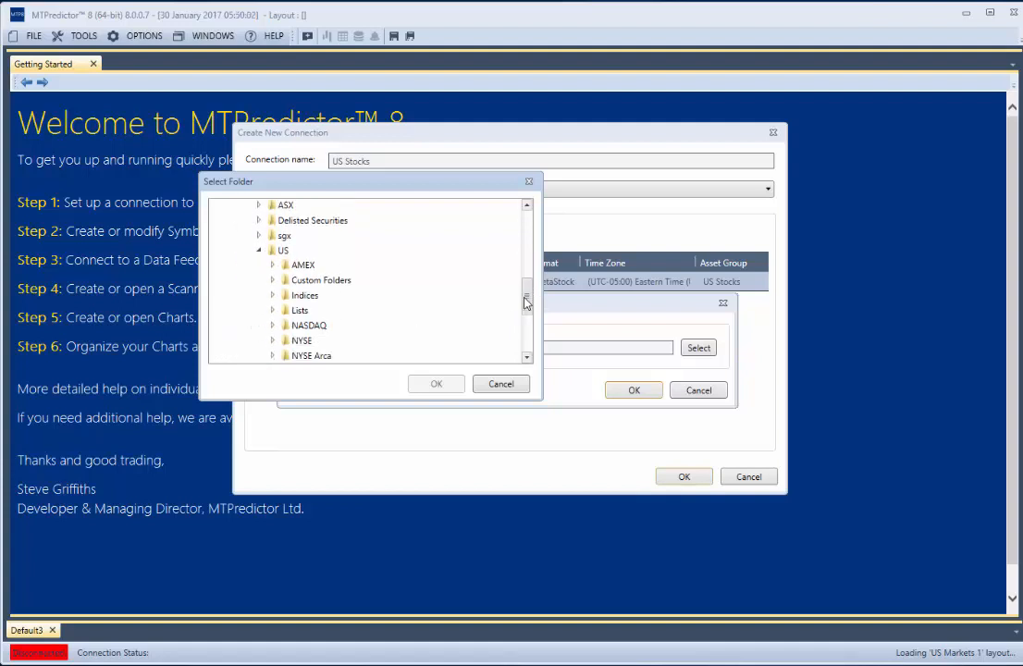
{"action": "left_click", "coordinate": [273, 279]}
{"action": "left_click", "coordinate": [331, 326]}
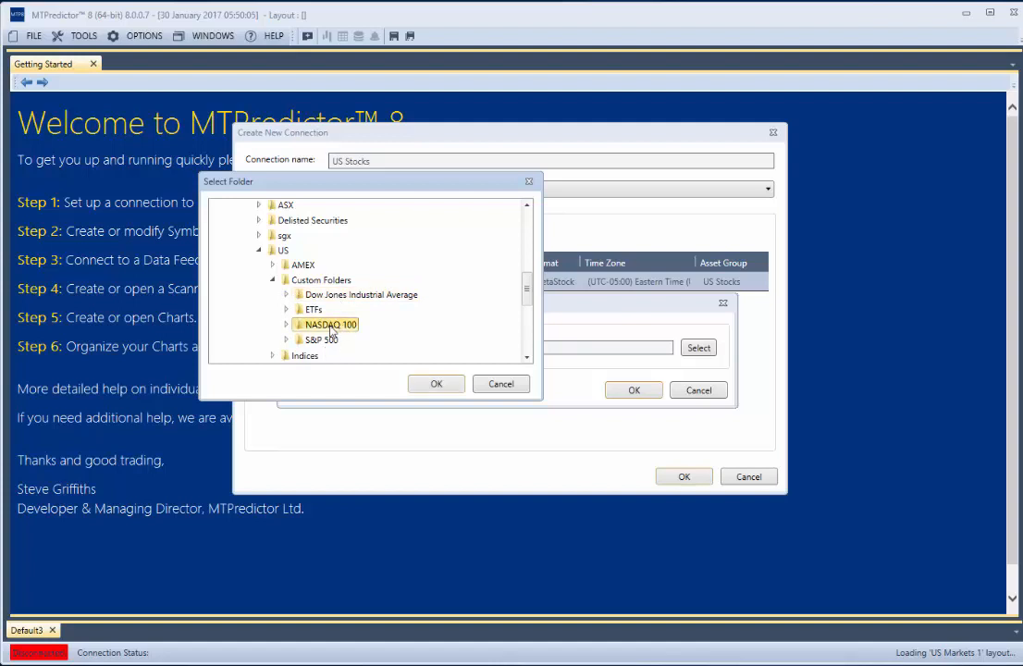
{"action": "left_click", "coordinate": [431, 384]}
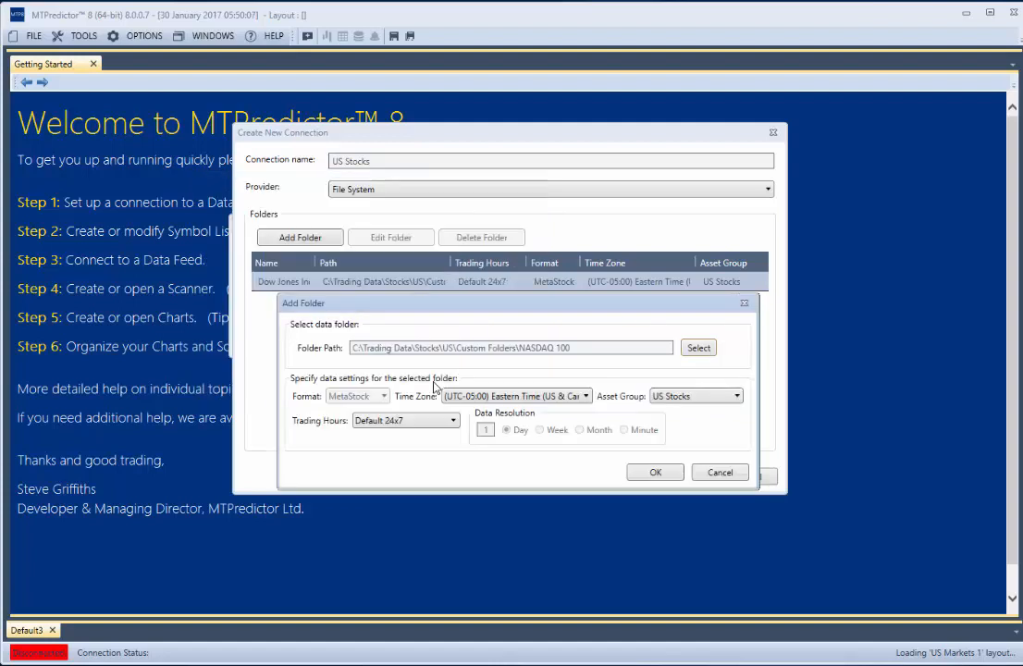
{"action": "left_click", "coordinate": [658, 472]}
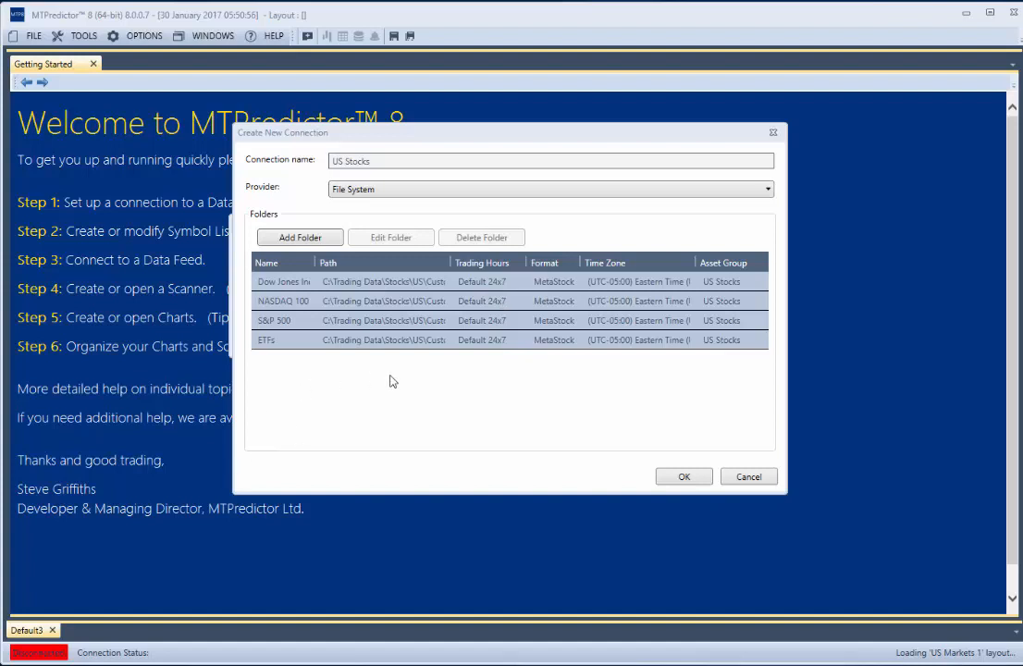
Review the S&P 500 folder's data settings and save the US Stocks connection
{"action": "left_click", "coordinate": [359, 323]}
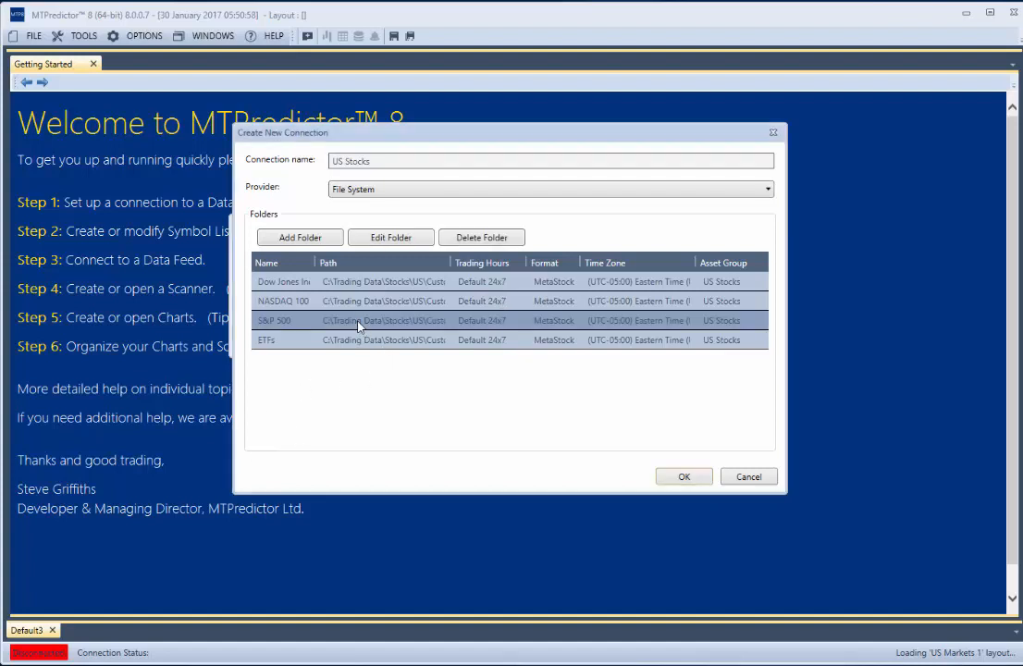
{"action": "left_click", "coordinate": [381, 240]}
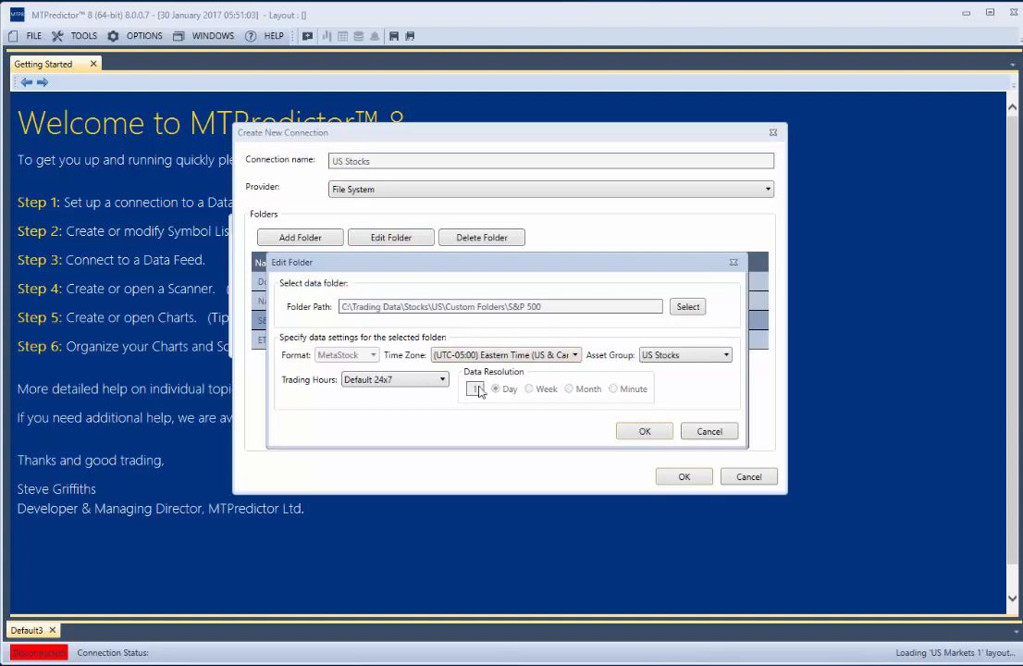
{"action": "left_click", "coordinate": [640, 433]}
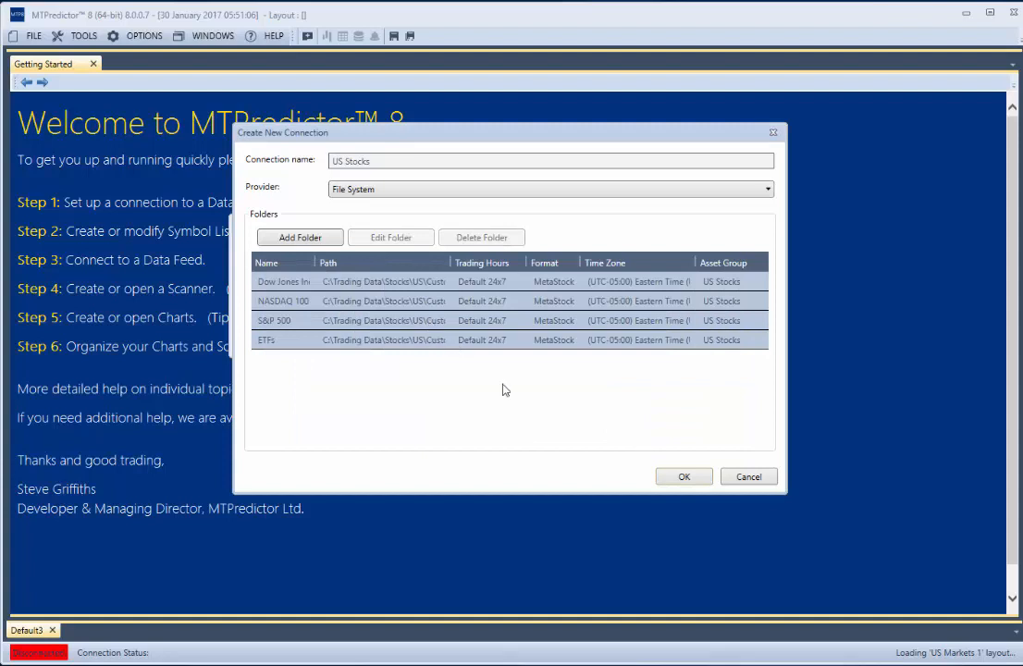
{"action": "left_click", "coordinate": [681, 477]}
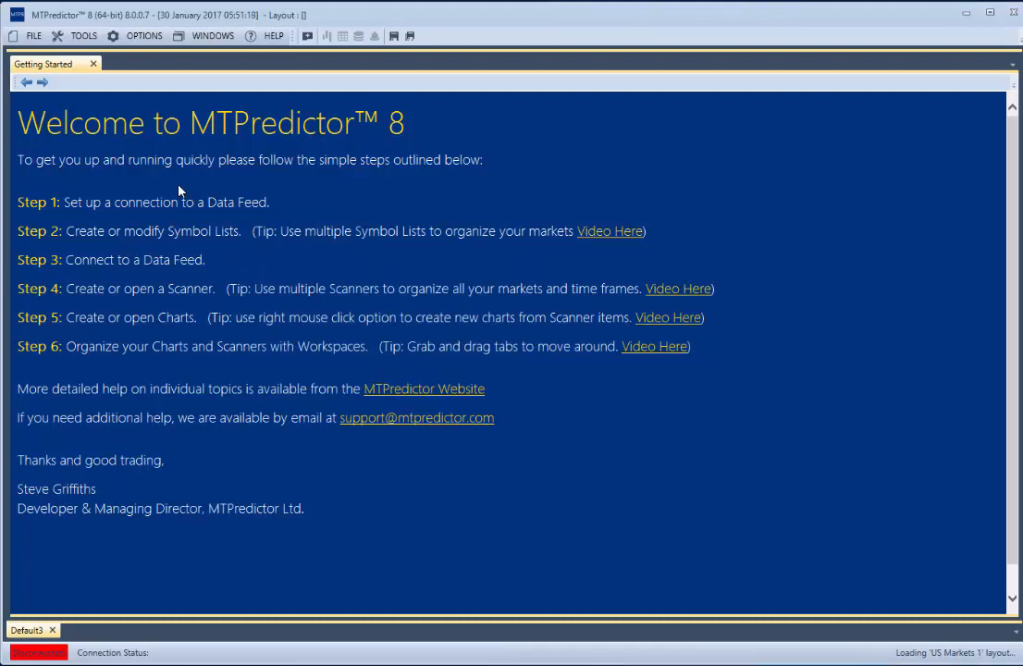
Connect to the US Stocks data feed
{"action": "left_click", "coordinate": [34, 36]}
{"action": "mouse_move", "coordinate": [67, 193]}
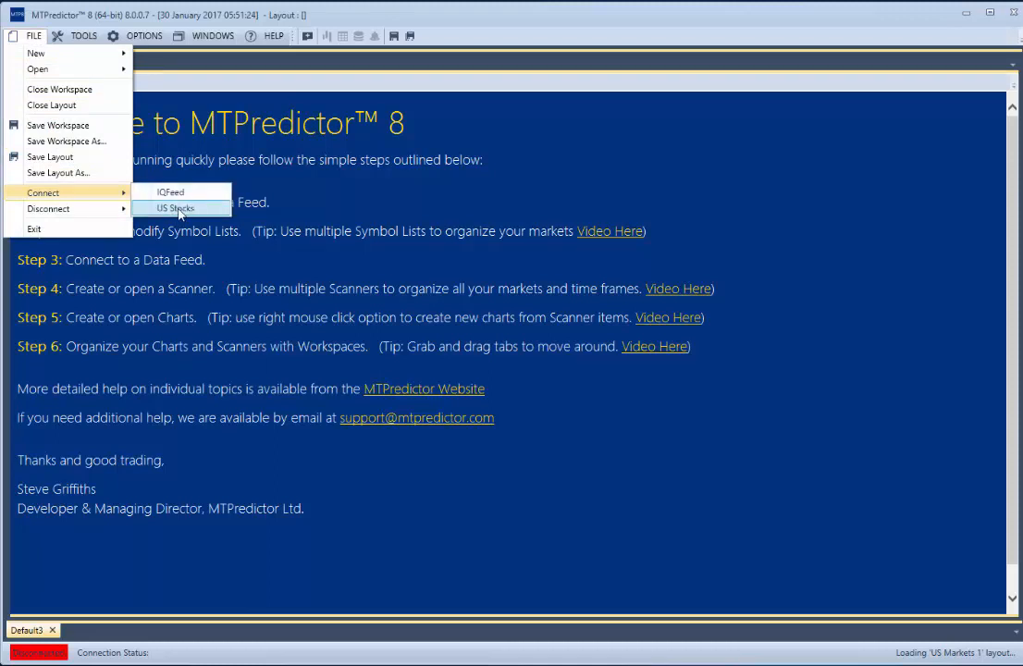
{"action": "left_click", "coordinate": [181, 210]}
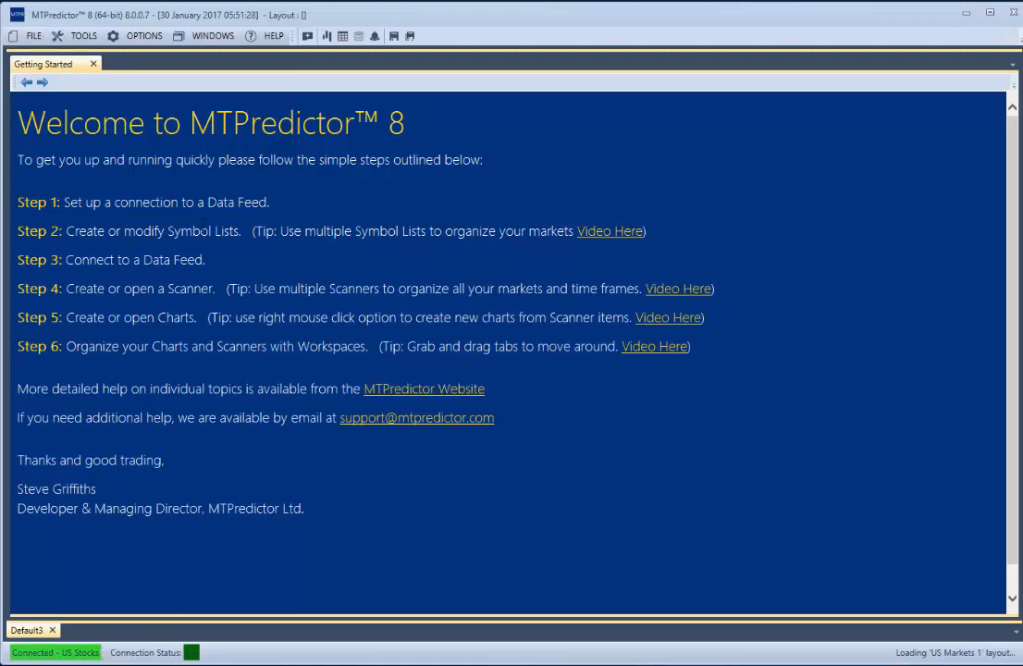
Create a new Day-period chart for AMZN from the NASDAQ 100 data folder, keeping the default bars, trading hours and symbol group
{"action": "left_click", "coordinate": [328, 37]}
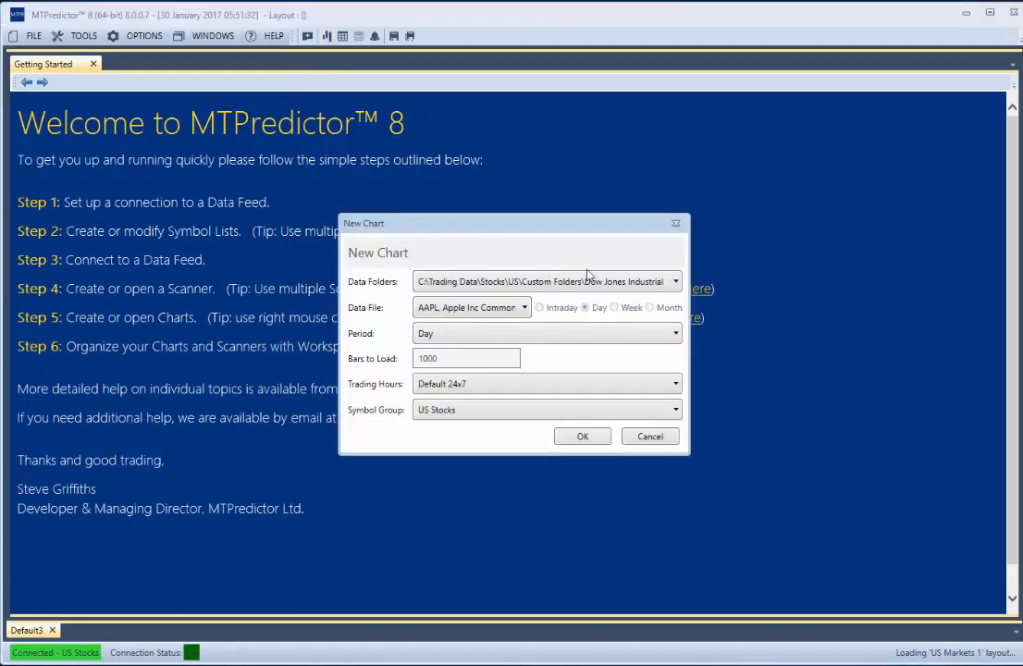
{"action": "left_click", "coordinate": [676, 282]}
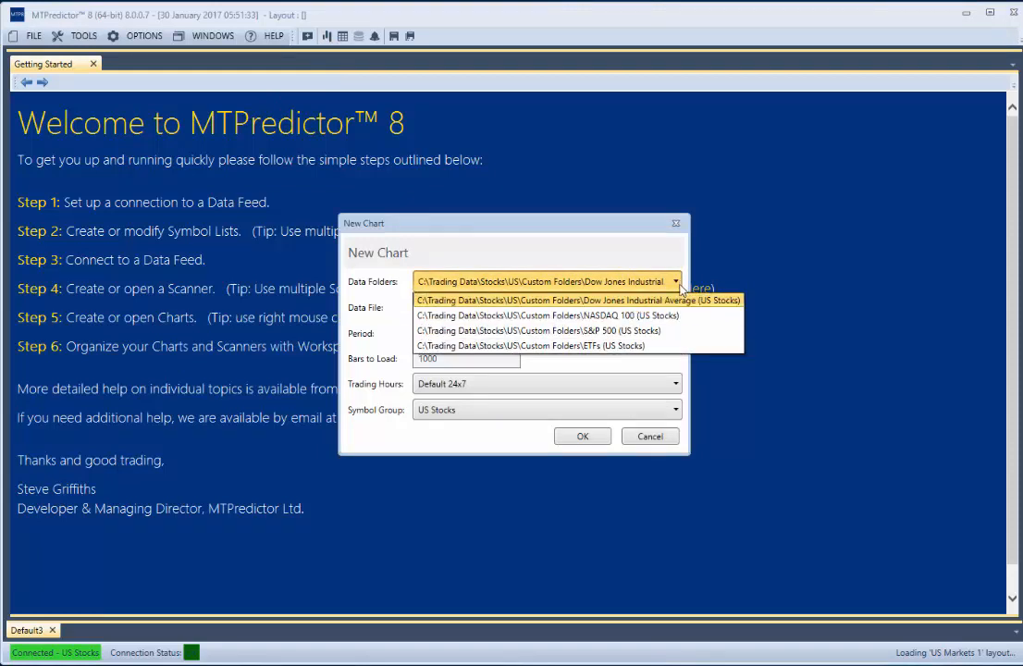
{"action": "left_click", "coordinate": [567, 316]}
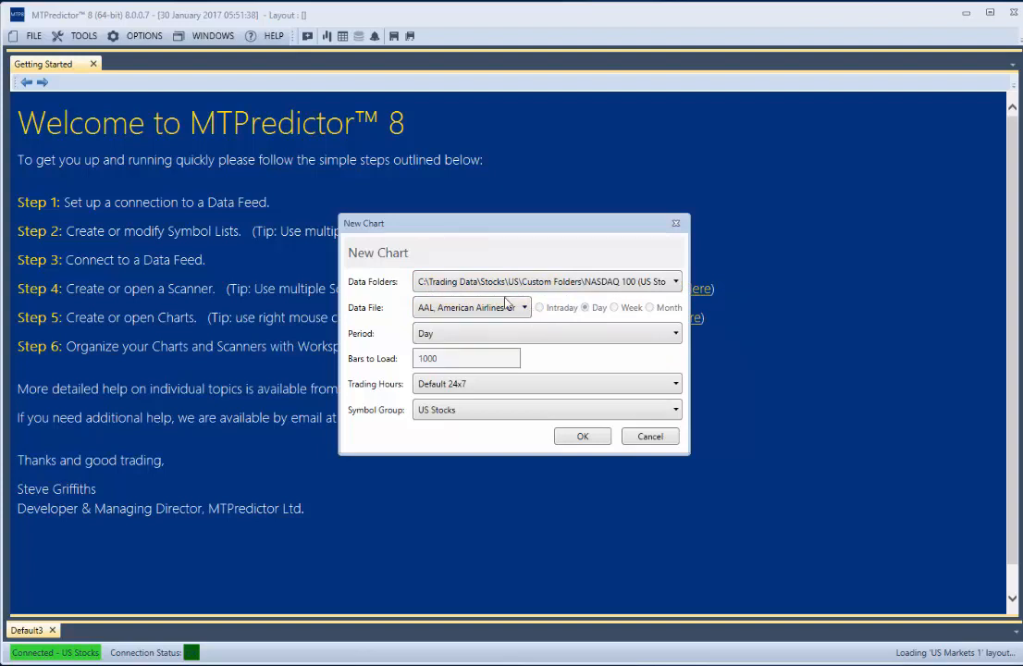
{"action": "left_click", "coordinate": [521, 309]}
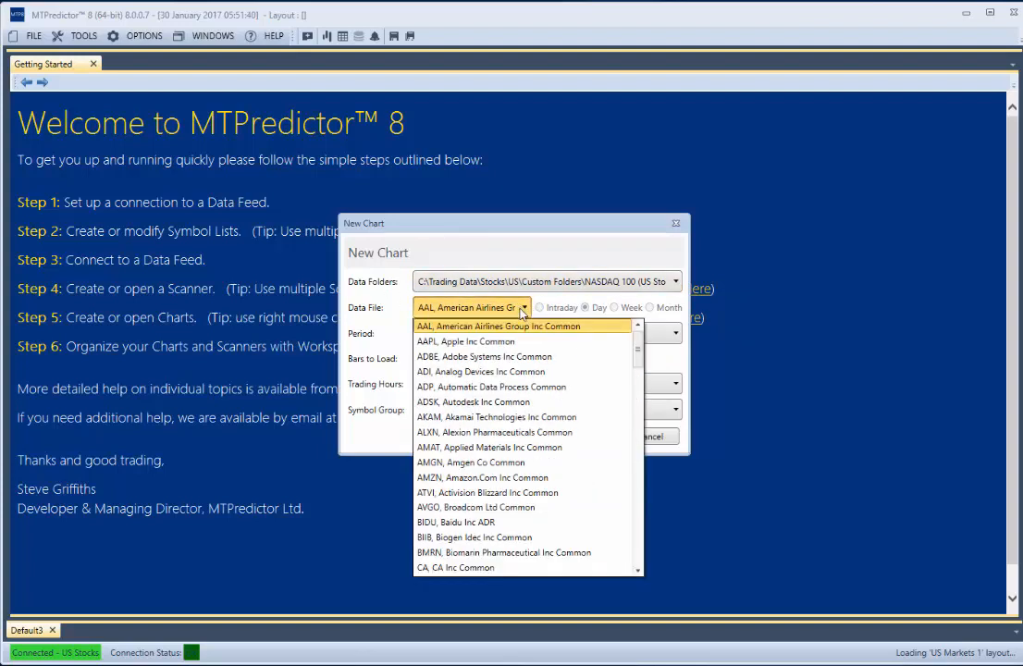
{"action": "left_click", "coordinate": [475, 481]}
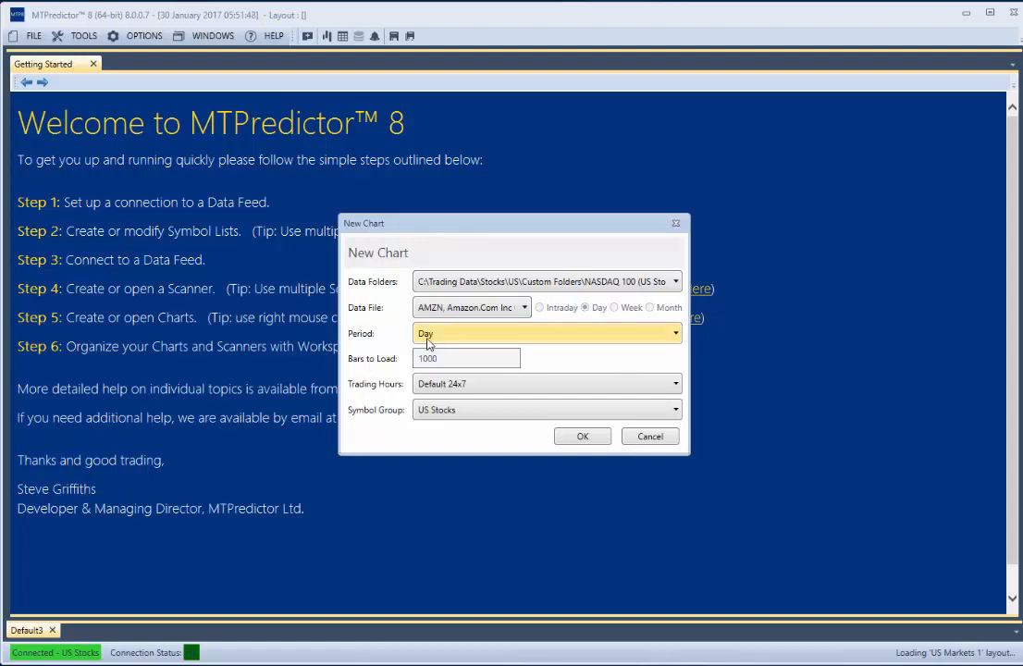
{"action": "left_click", "coordinate": [675, 334]}
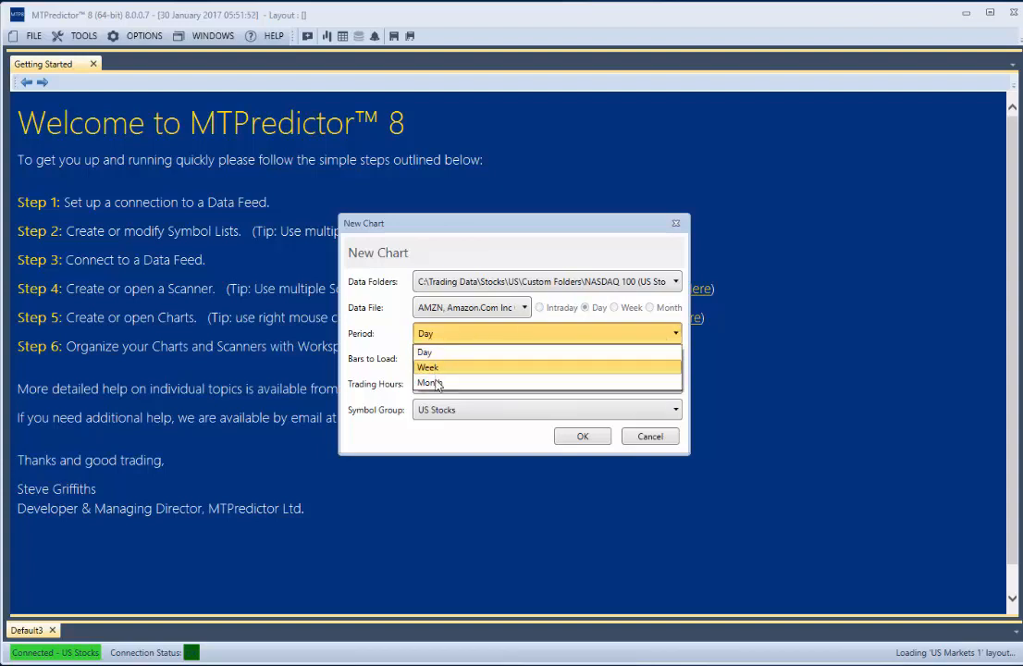
{"action": "left_click", "coordinate": [438, 337]}
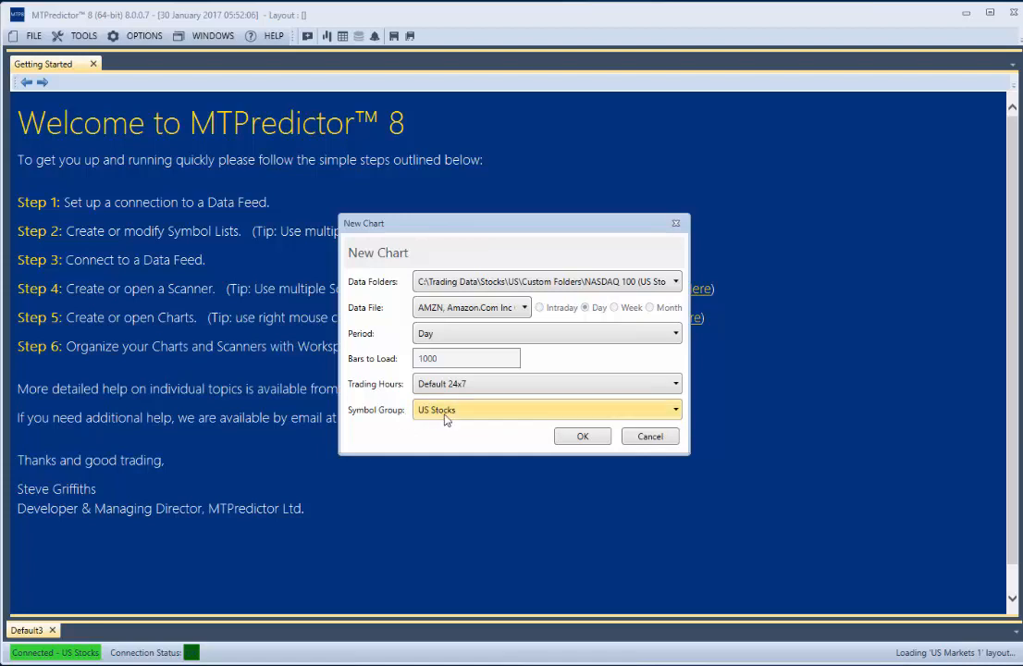
{"action": "left_click", "coordinate": [582, 437]}
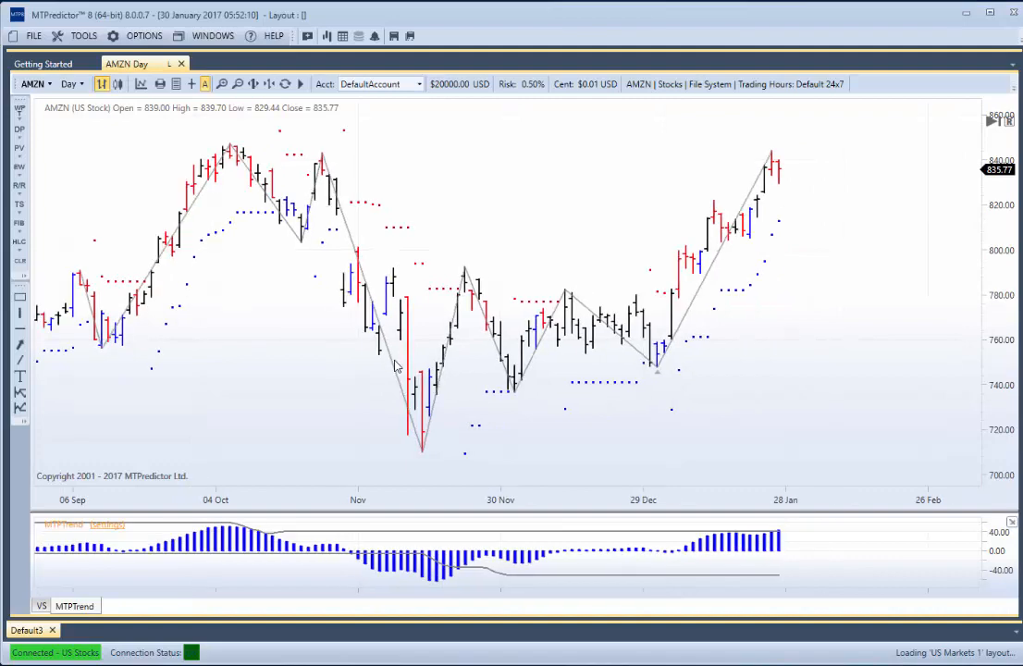
Switch the AMZN chart to the Week period and add a resistance Decision Point at the highest swing high
{"action": "scroll", "coordinate": [395, 361], "scroll_direction": "up", "scroll_amount": 1}
{"action": "left_click_drag", "start_coordinate": [475, 250], "coordinate": [367, 237]}
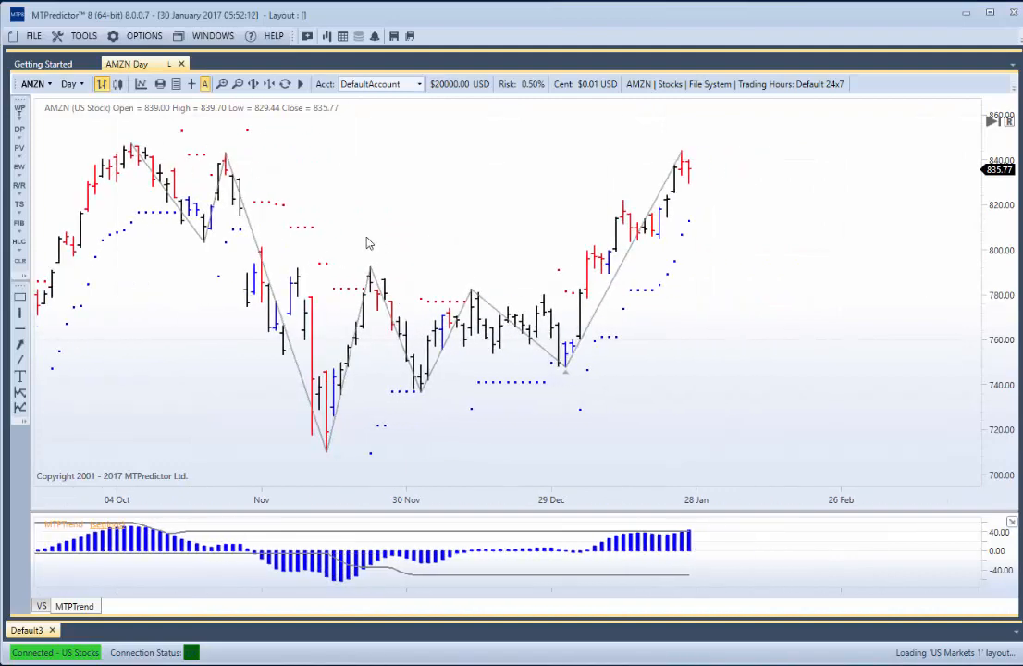
{"action": "left_click", "coordinate": [74, 86]}
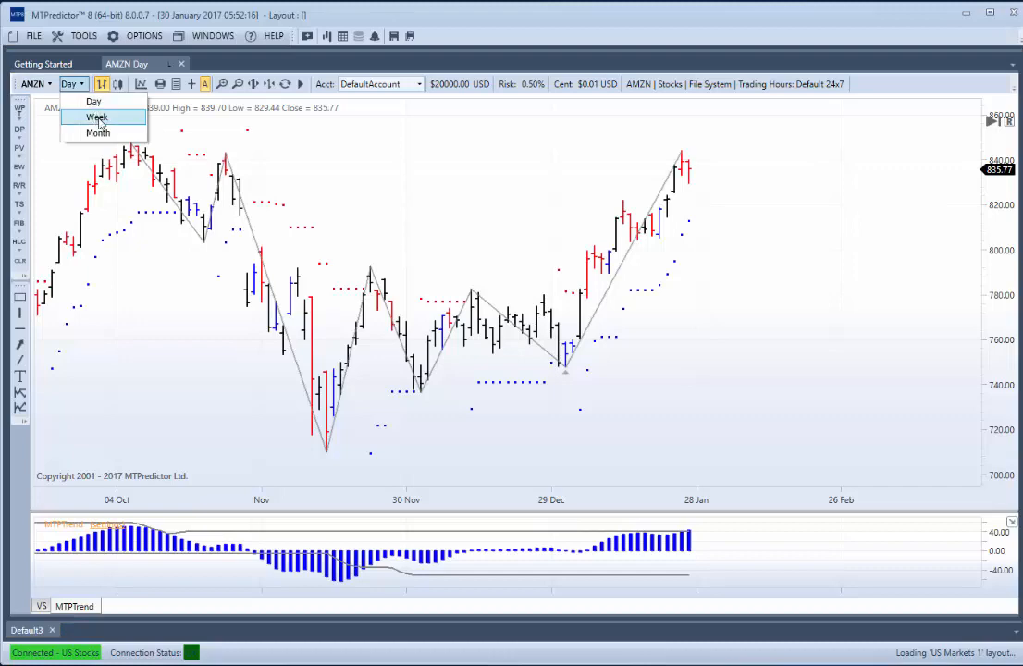
{"action": "left_click", "coordinate": [98, 118]}
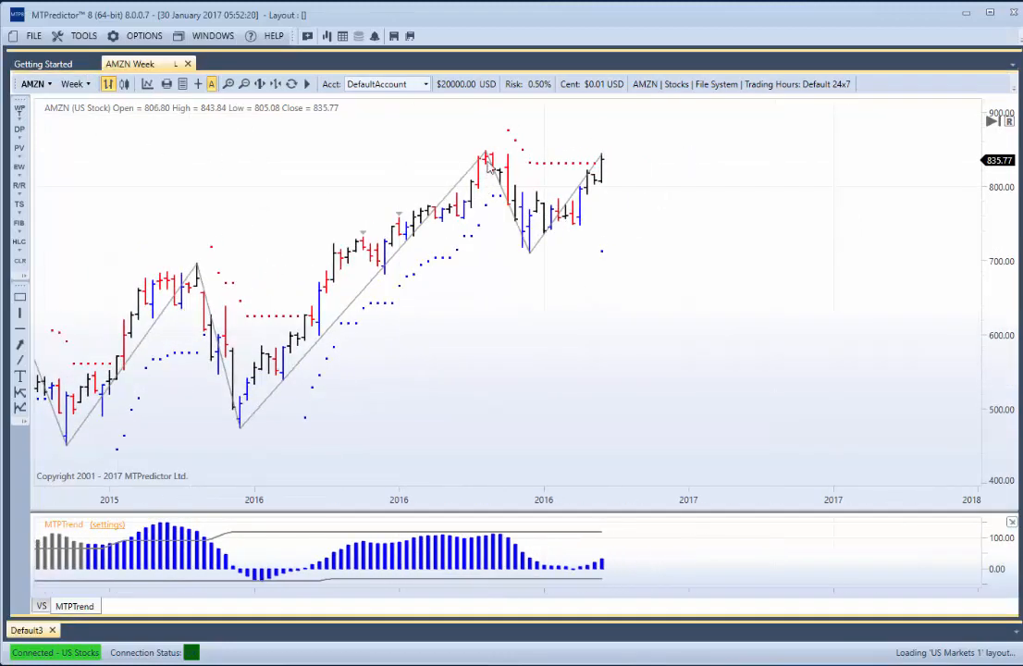
{"action": "right_click", "coordinate": [488, 165]}
{"action": "left_click", "coordinate": [536, 234]}
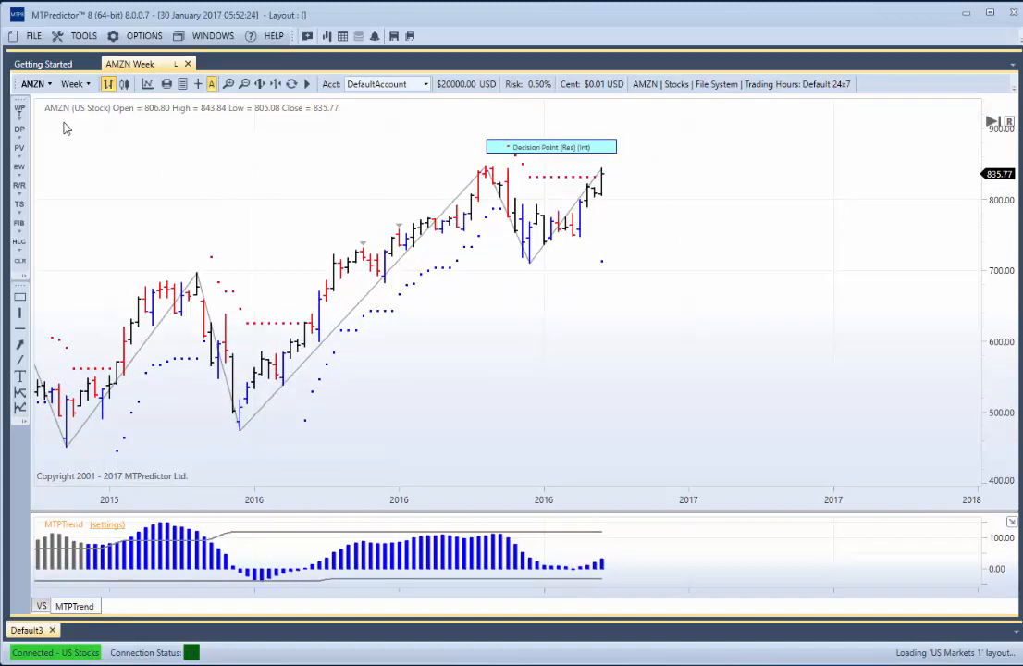
Return the AMZN chart to the Day period and view the weekly Decision Point zone against the daily bars
{"action": "left_click", "coordinate": [74, 84]}
{"action": "left_click", "coordinate": [94, 104]}
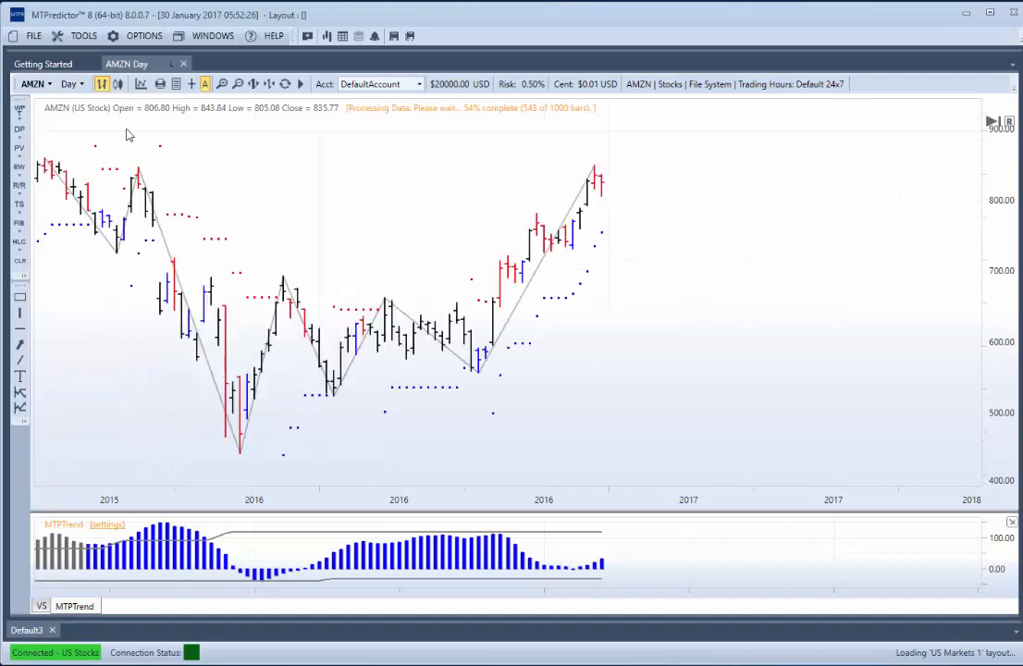
{"action": "left_click", "coordinate": [81, 86]}
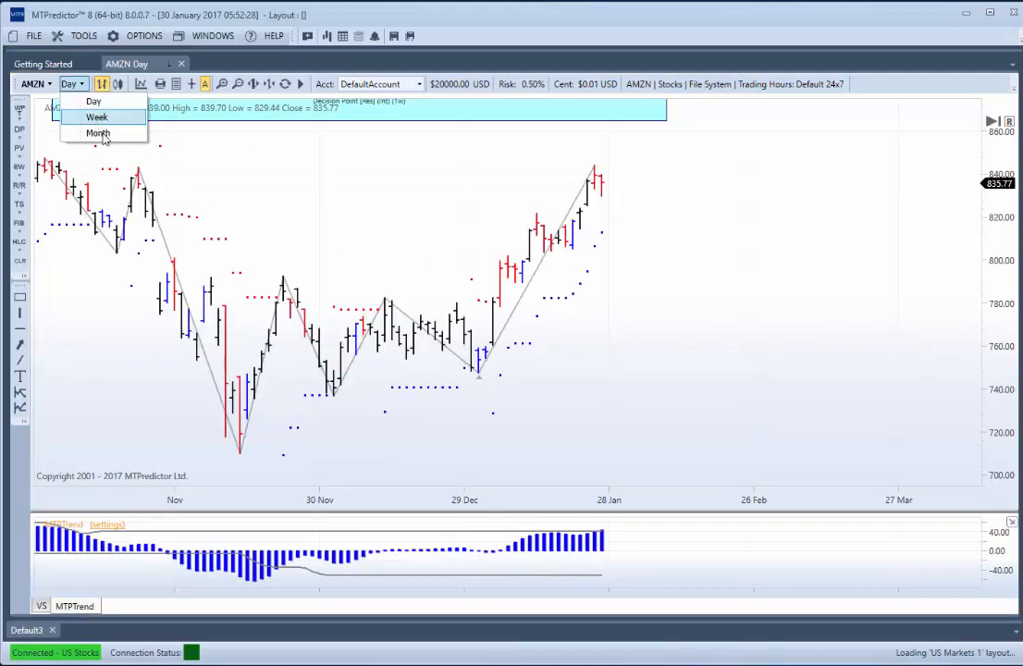
{"action": "left_click", "coordinate": [208, 167]}
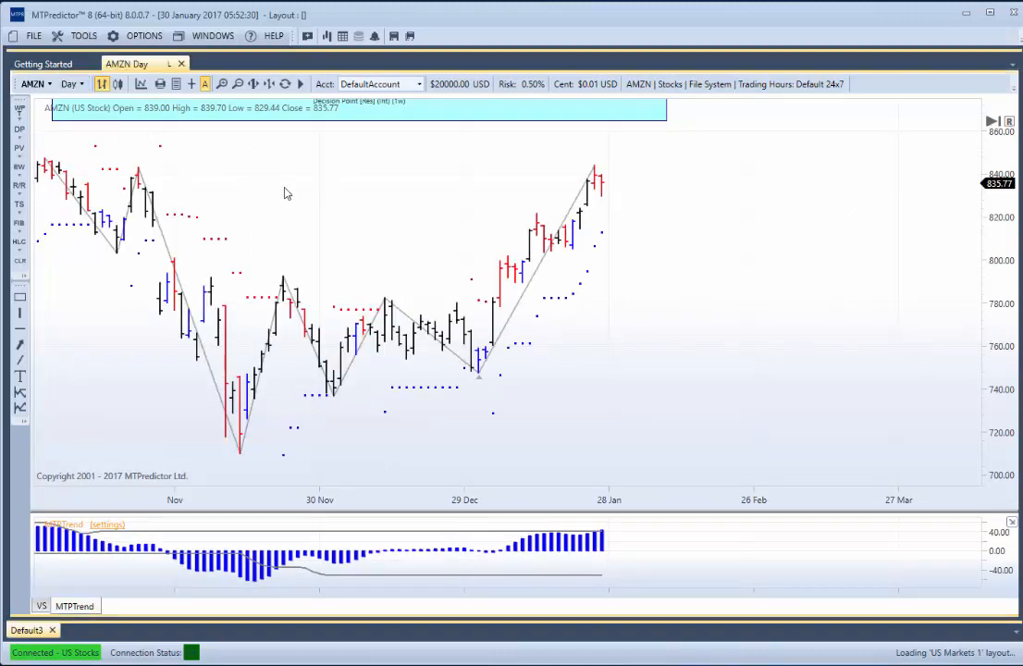
{"action": "scroll", "coordinate": [307, 217], "scroll_direction": "down", "scroll_amount": 2}
{"action": "left_click_drag", "start_coordinate": [314, 217], "coordinate": [289, 196]}
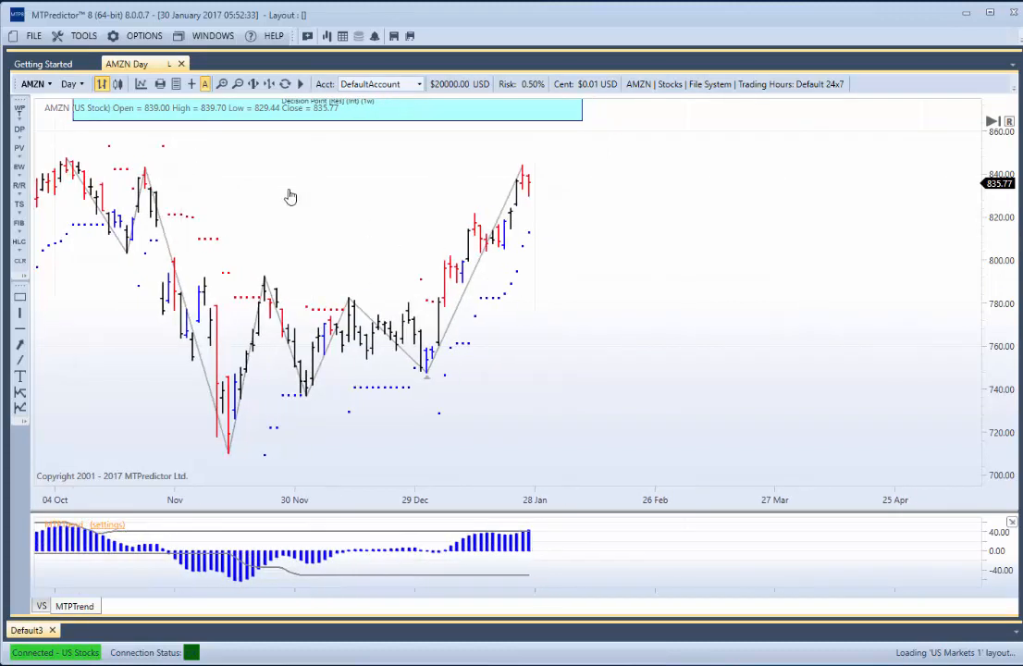
Create a new scanner with the default name Scanner and widen its pane to about 40% of the window
{"action": "left_click", "coordinate": [342, 36]}
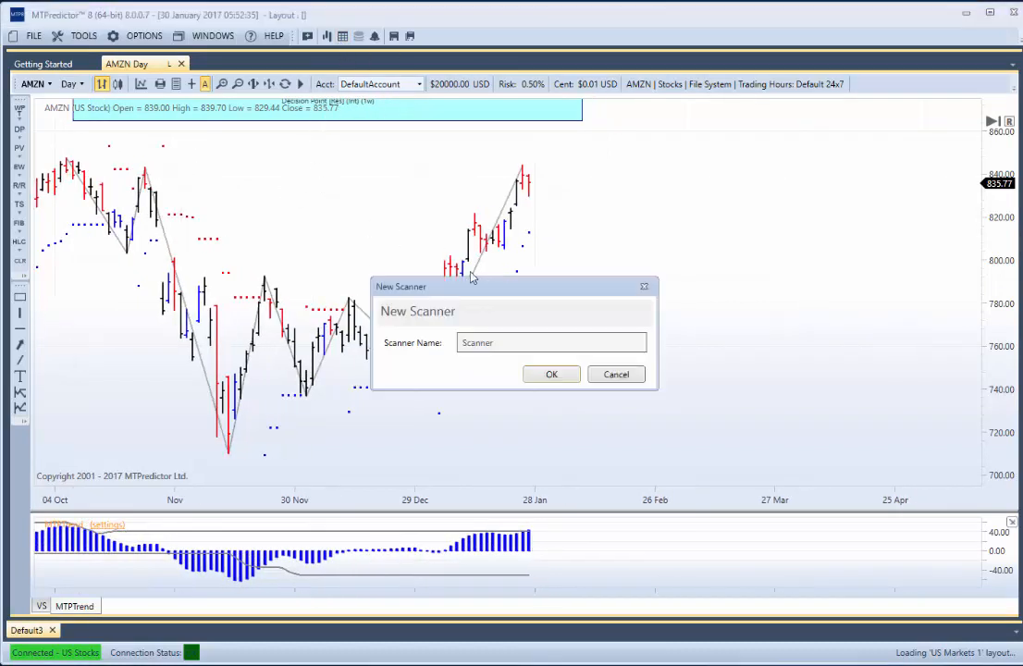
{"action": "left_click", "coordinate": [545, 375]}
{"action": "left_click_drag", "start_coordinate": [874, 300], "coordinate": [608, 287]}
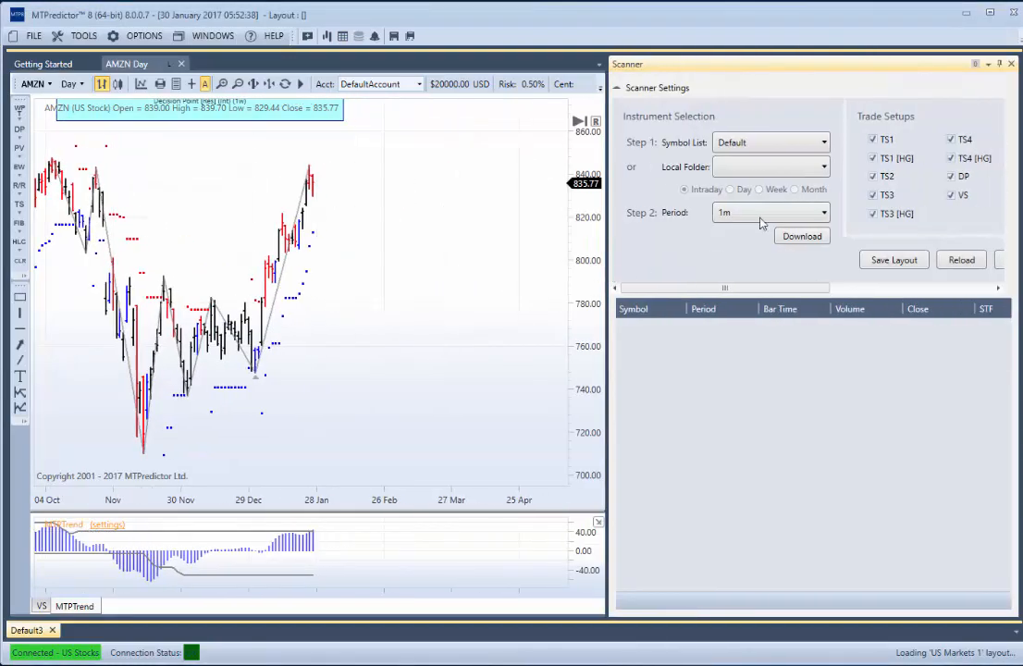
Set the scanner to the Dow Jones Industrial Average local folder with the Day period and download its data
{"action": "left_click", "coordinate": [797, 168]}
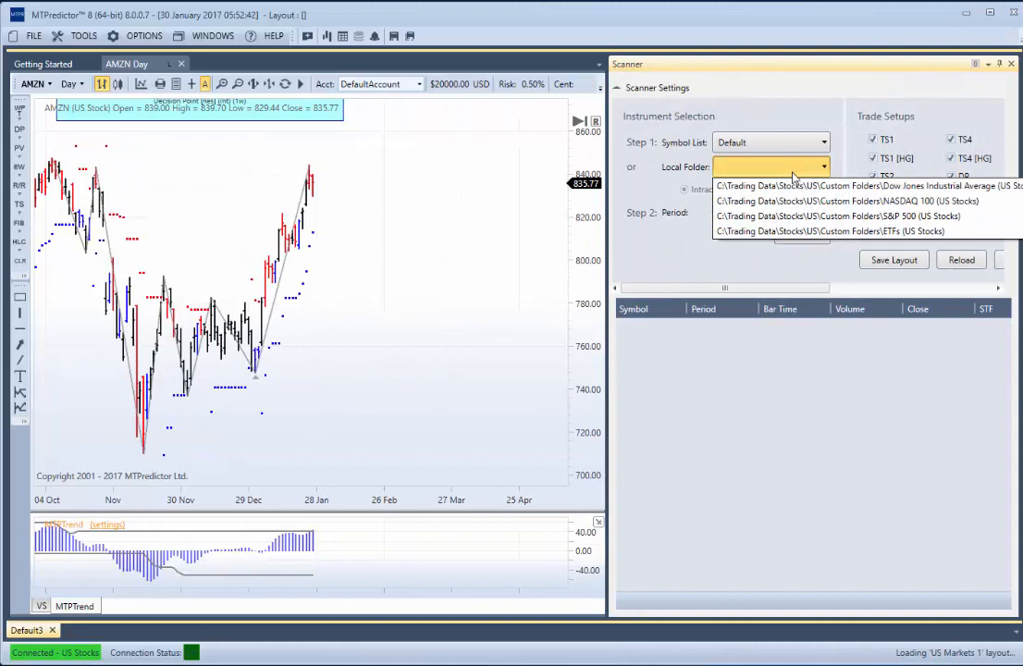
{"action": "left_click", "coordinate": [793, 186]}
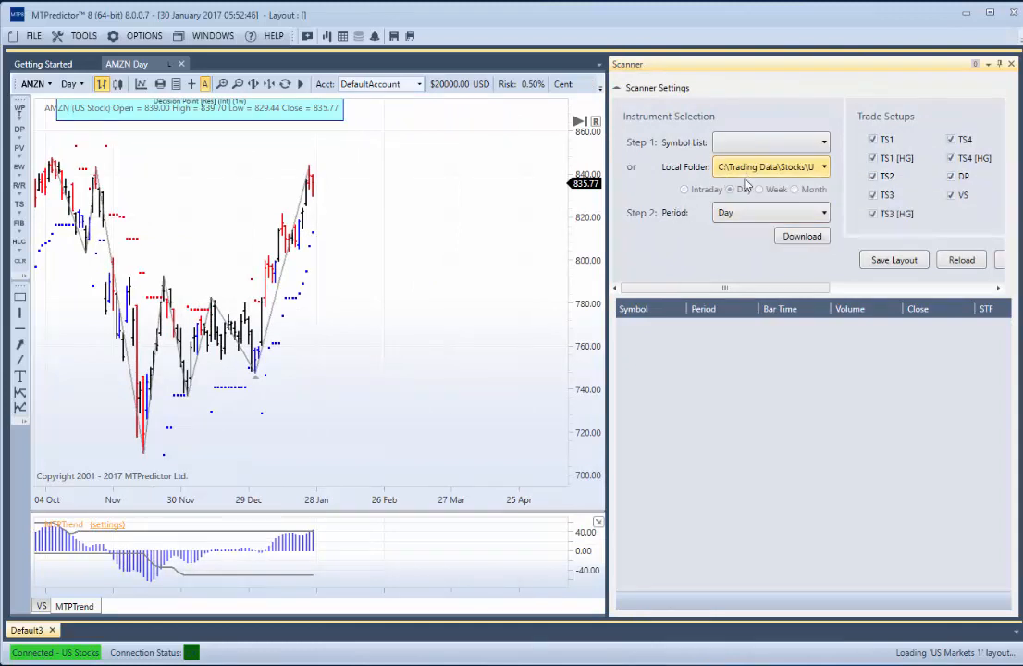
{"action": "left_click", "coordinate": [756, 220]}
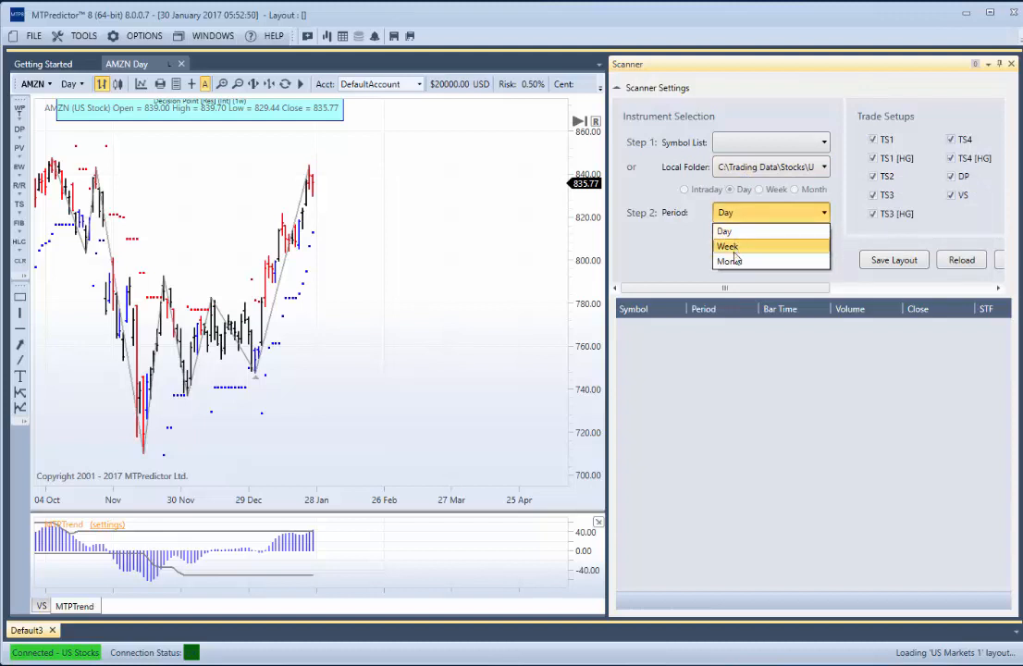
{"action": "left_click", "coordinate": [737, 231]}
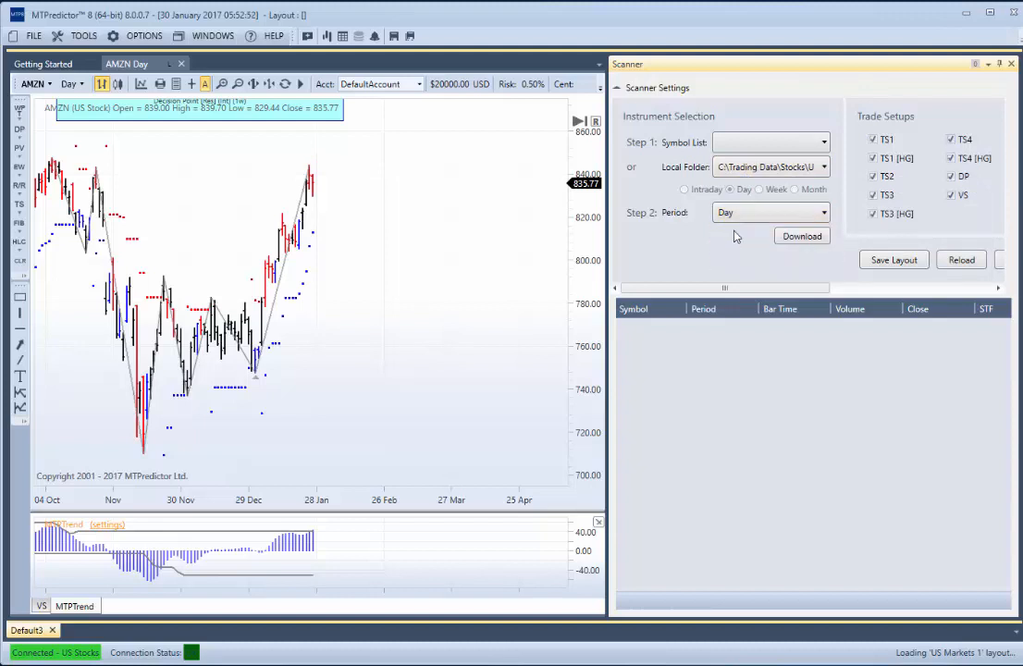
{"action": "left_click", "coordinate": [802, 236]}
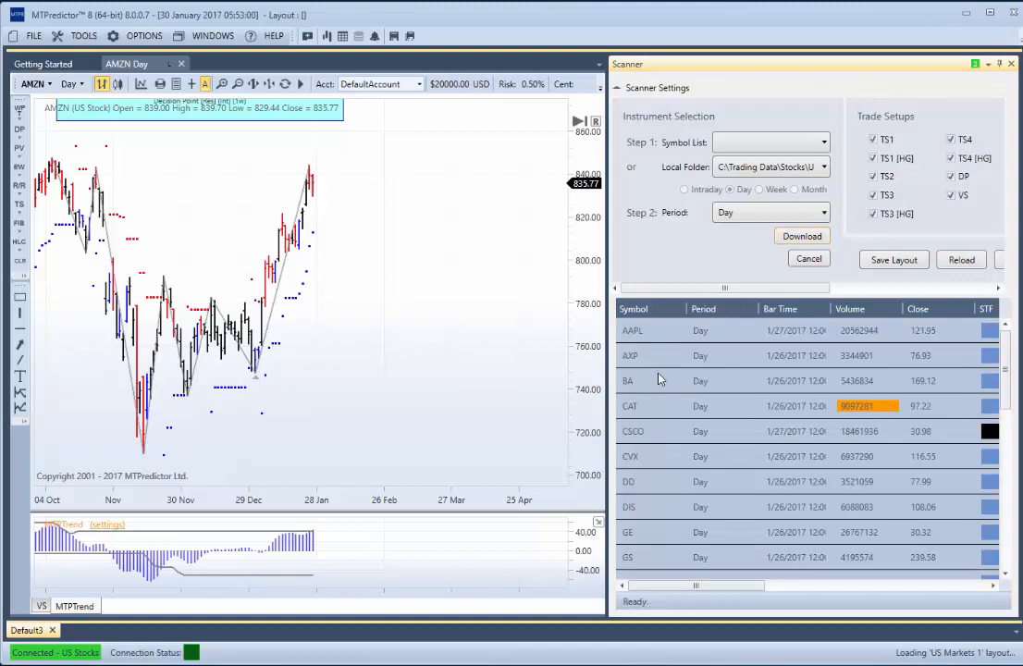
Open a new daily chart for CAT from its row in the scanner results
{"action": "left_click", "coordinate": [645, 416]}
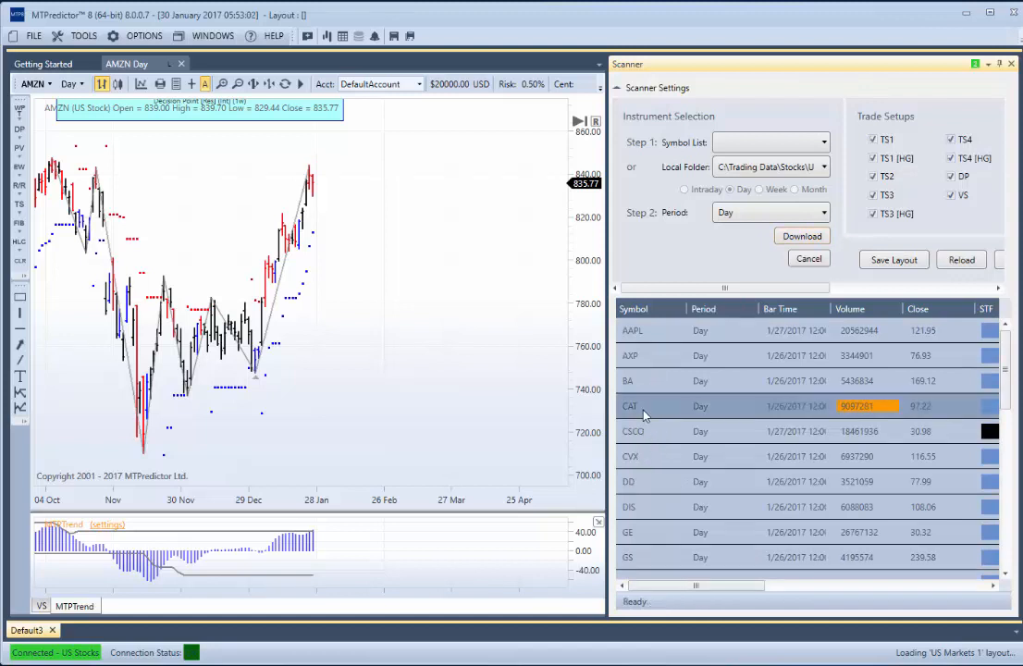
{"action": "right_click", "coordinate": [644, 416]}
{"action": "left_click", "coordinate": [673, 419]}
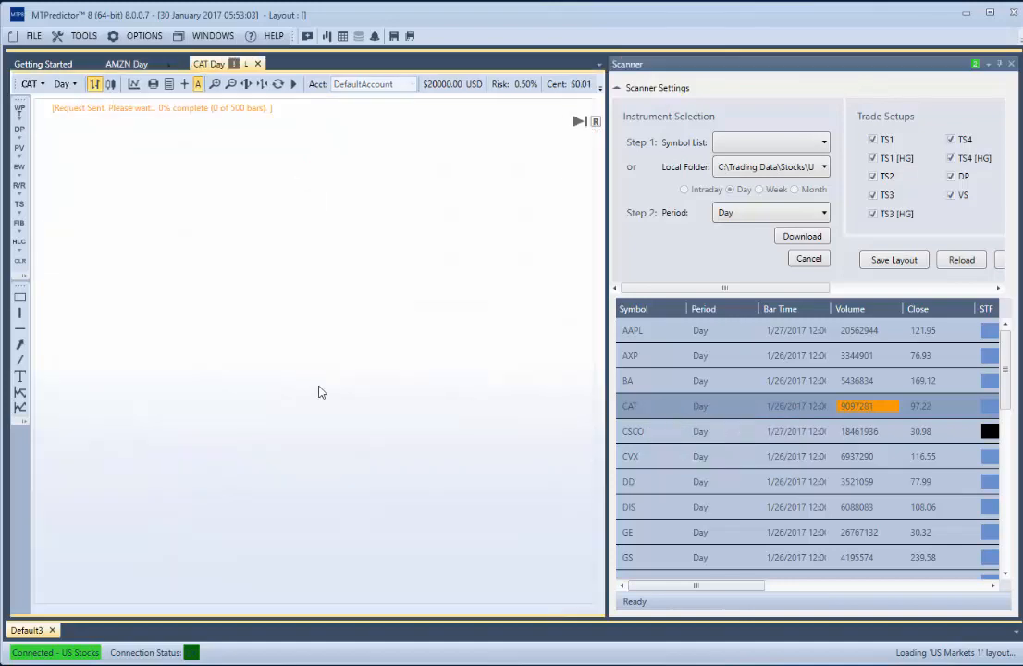